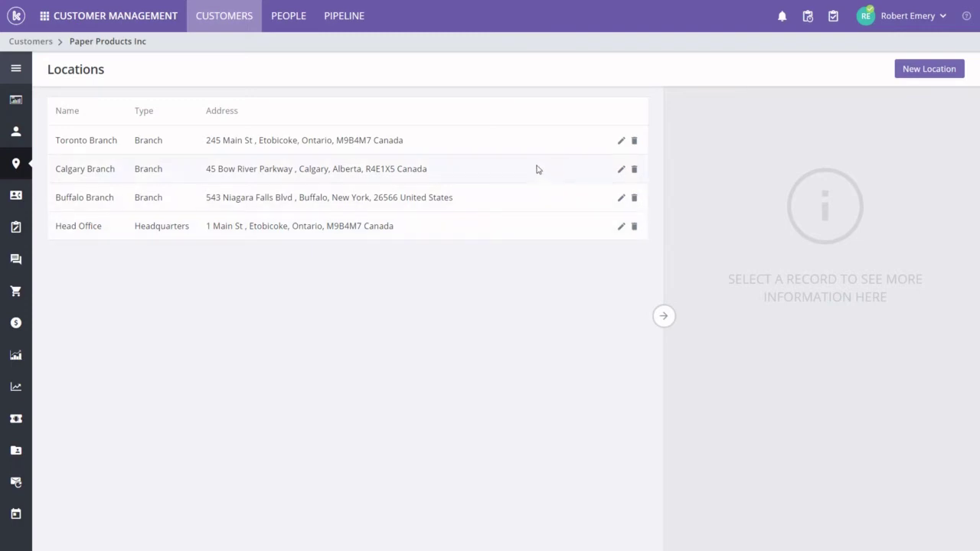
# Review the Toronto Branch location's details, including its code, and return to the customer's locations list.
pyautogui.click(622, 141)
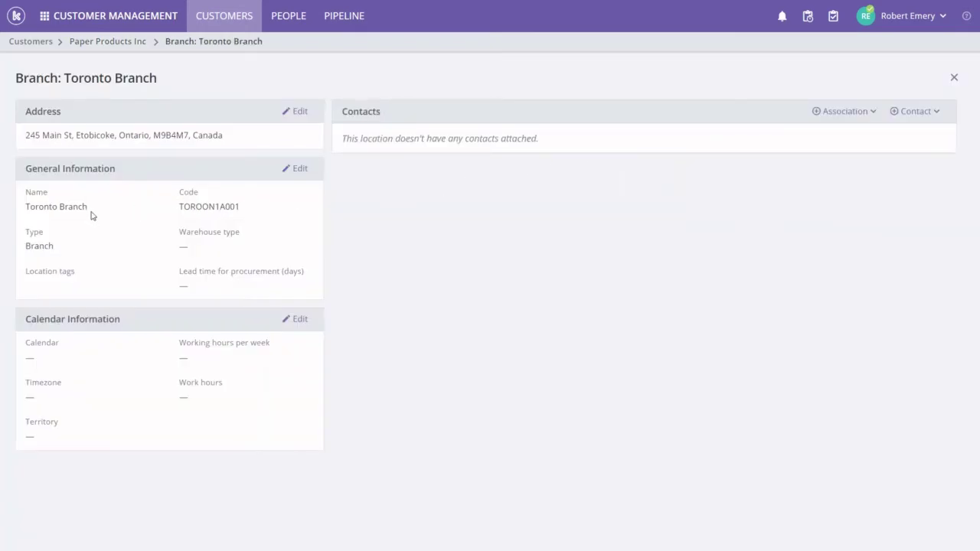
pyautogui.moveTo(183, 208); pyautogui.dragTo(249, 210)
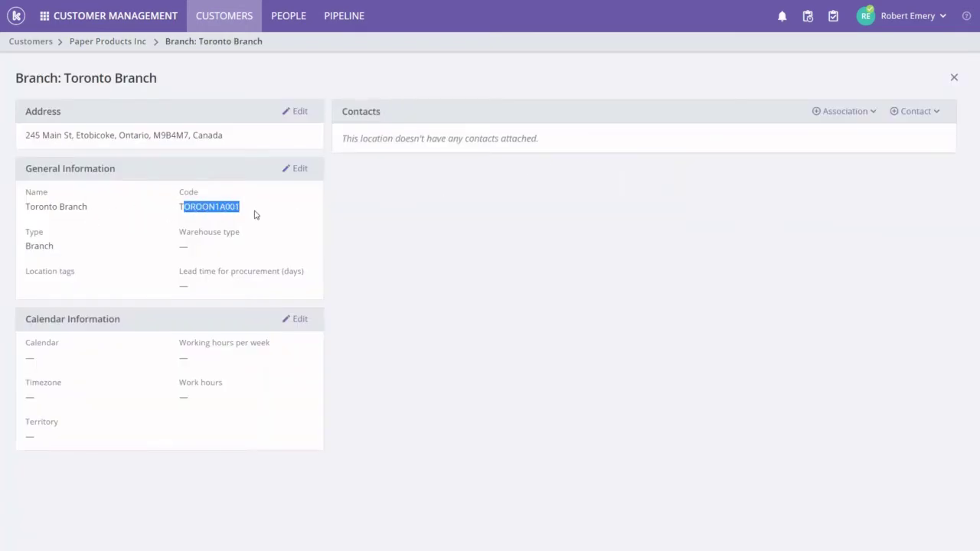
pyautogui.click(262, 213)
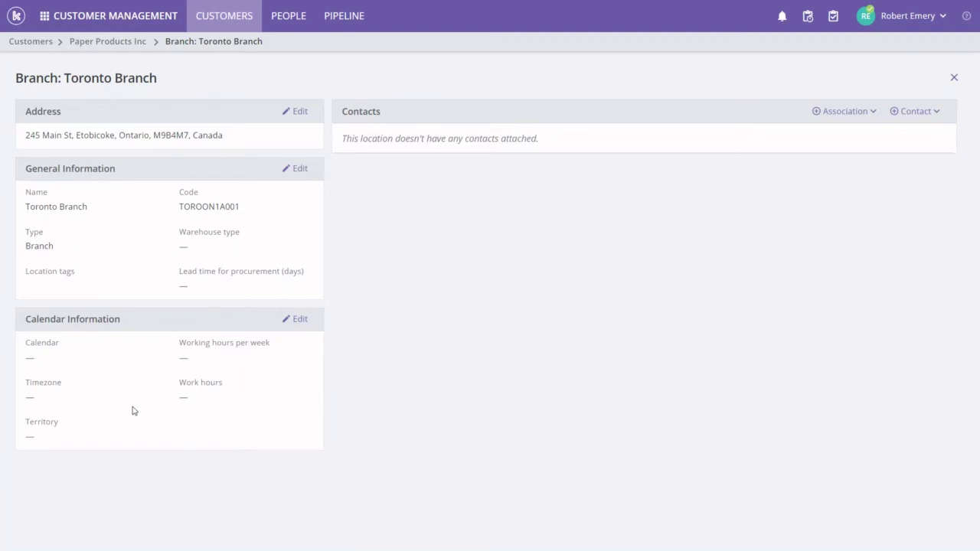
pyautogui.click(101, 41)
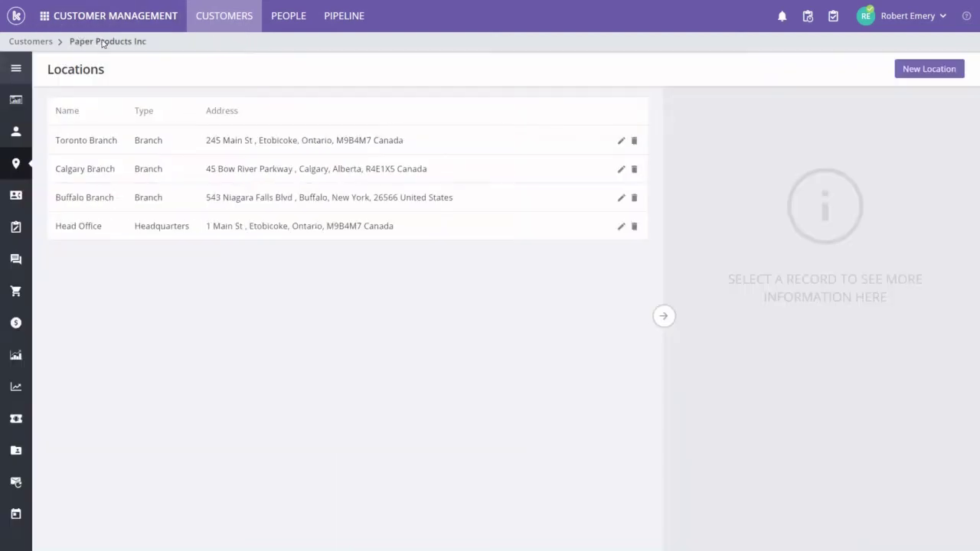
# Start a new order for Paper Products Inc with delivery to the Head Office service address.
pyautogui.moveTo(37, 297)
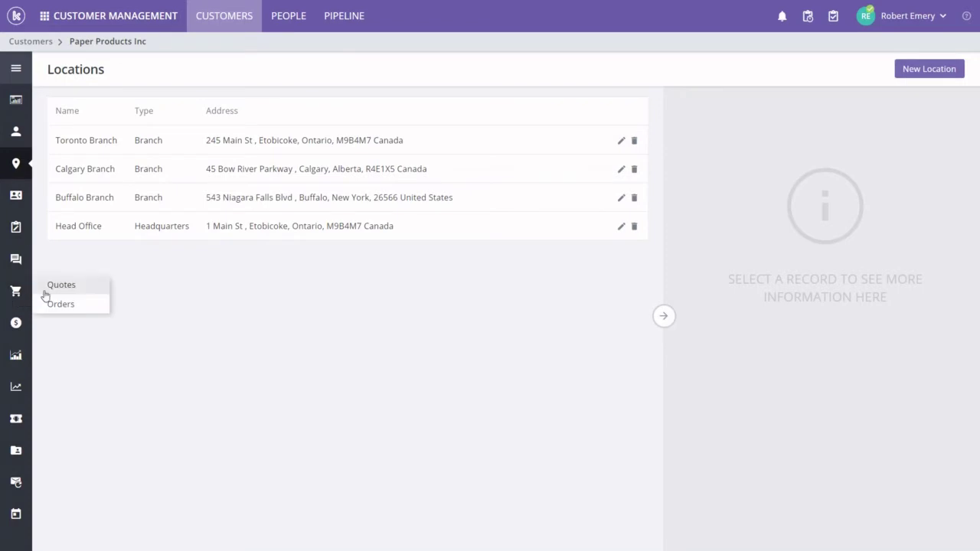
pyautogui.click(67, 306)
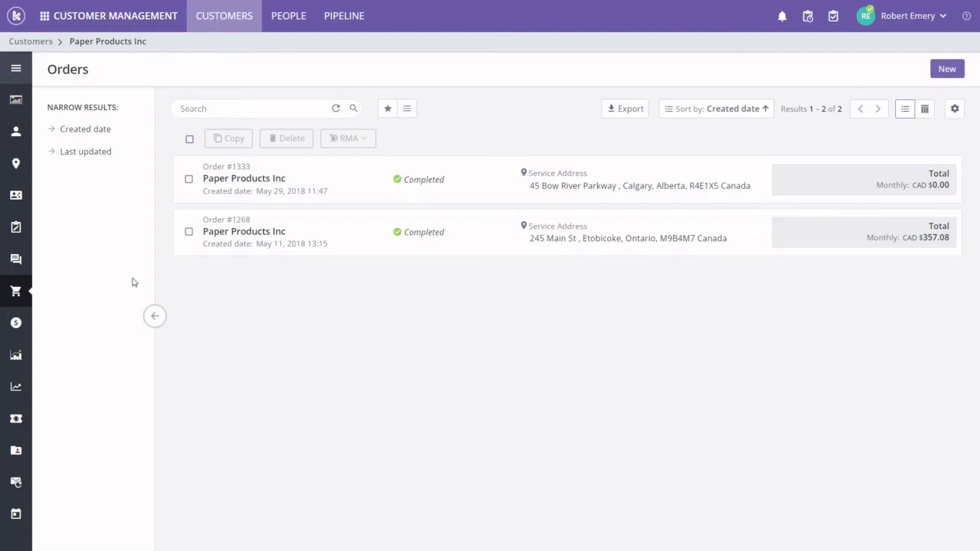
pyautogui.click(947, 70)
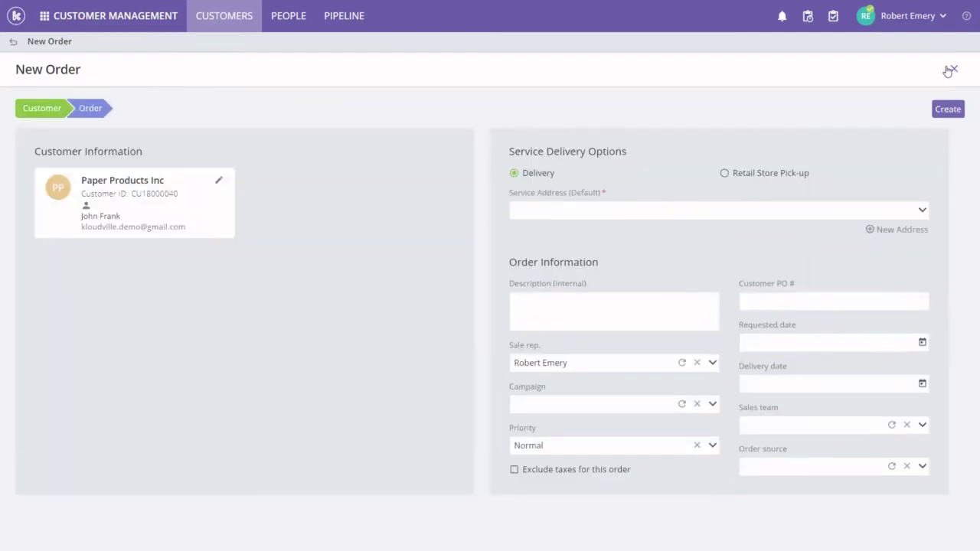
pyautogui.click(923, 209)
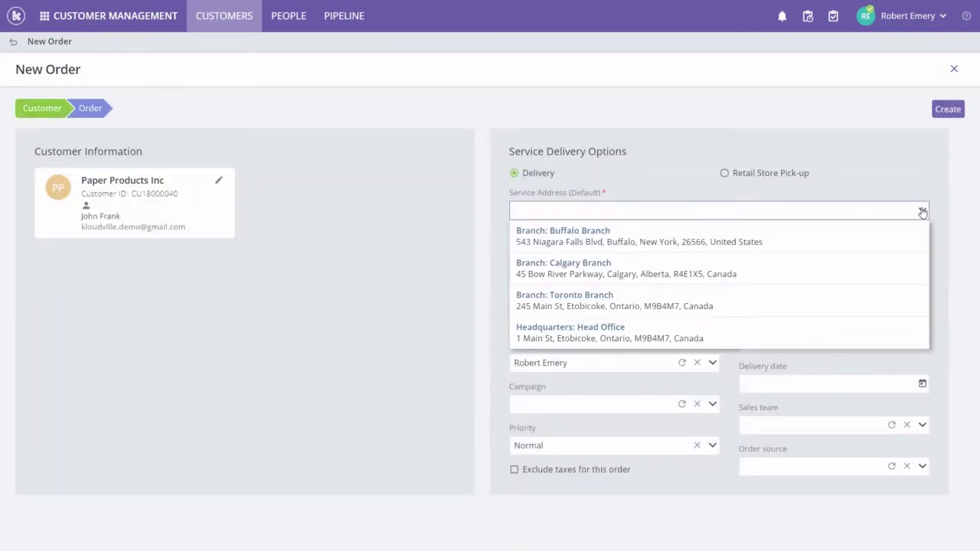
pyautogui.click(697, 333)
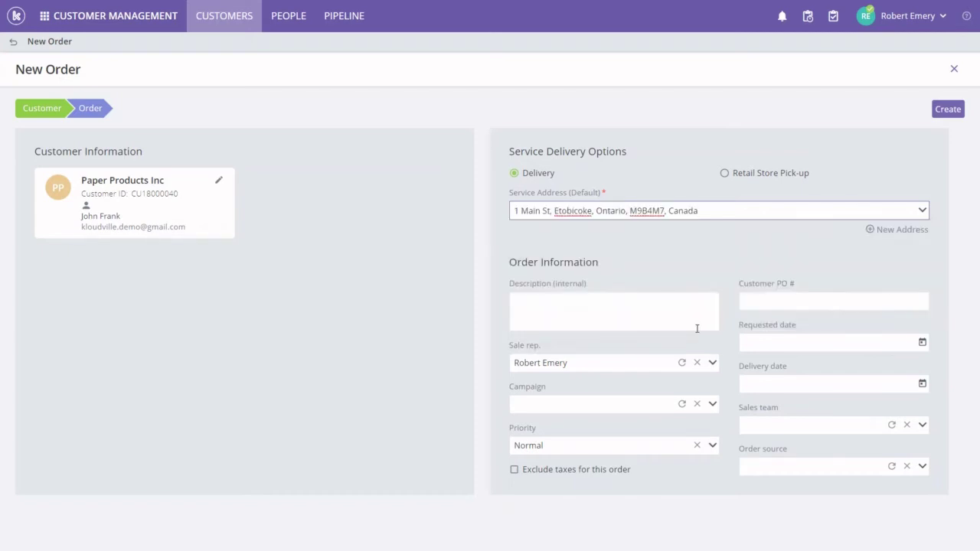
# Fill in the customer PO number, requested date 05/30/2018 and order source Sales, and create the order.
pyautogui.click(783, 306)
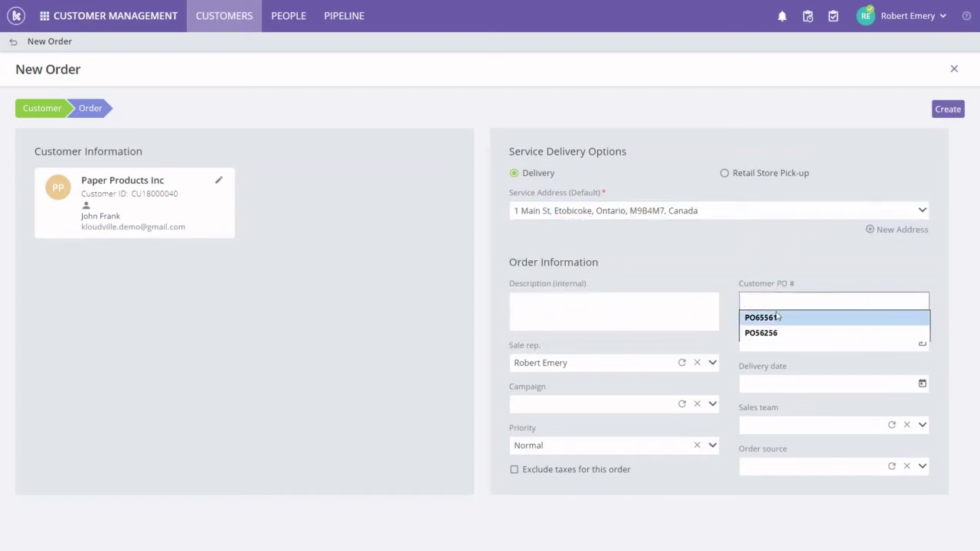
pyautogui.click(769, 329)
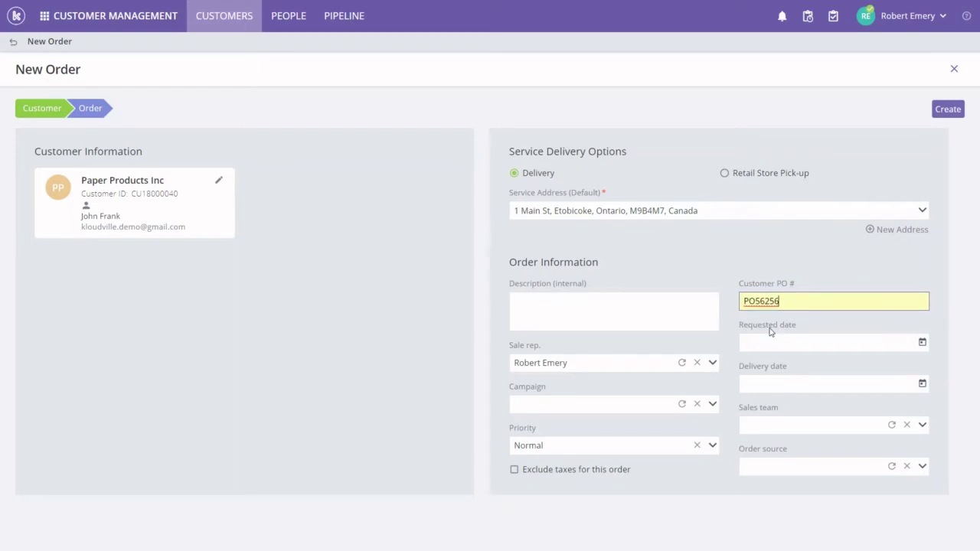
pyautogui.click(922, 344)
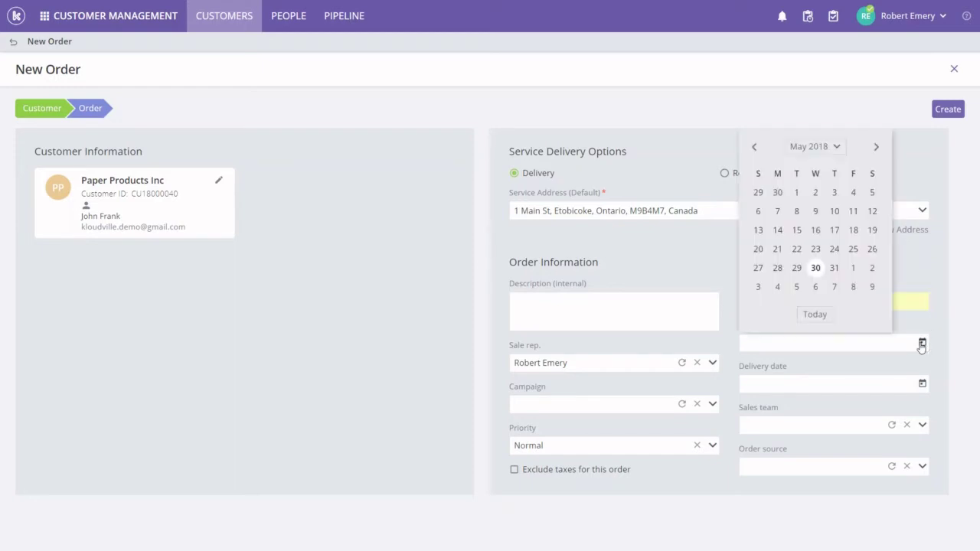
pyautogui.click(815, 268)
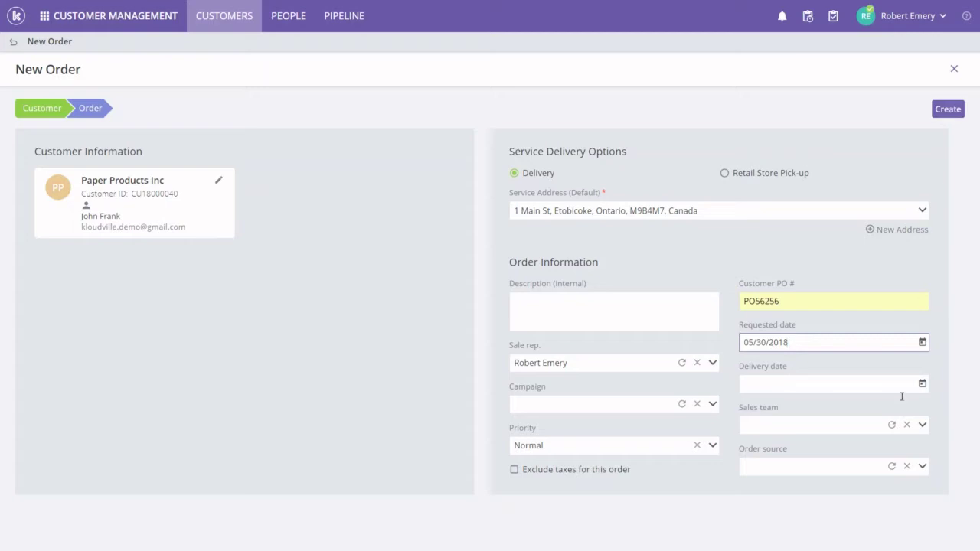
pyautogui.click(923, 466)
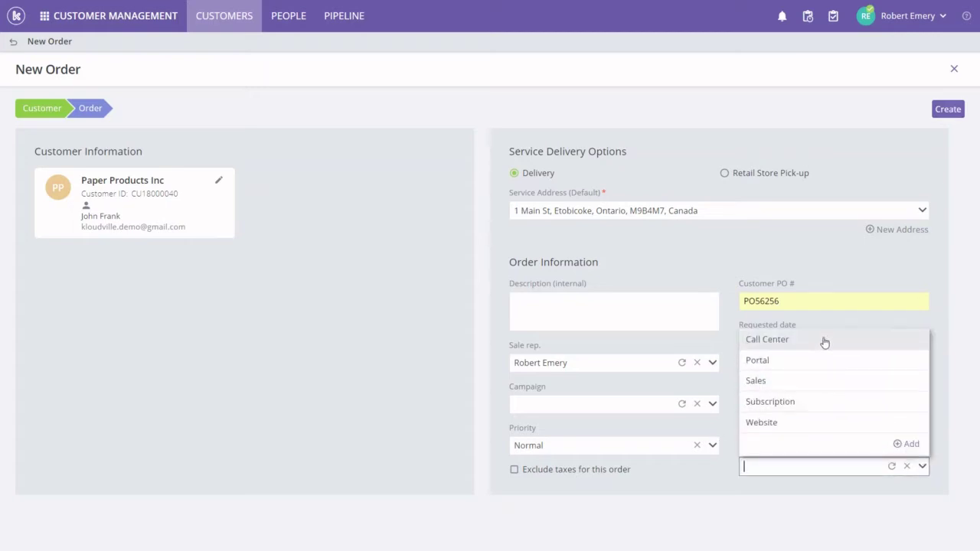
pyautogui.click(825, 383)
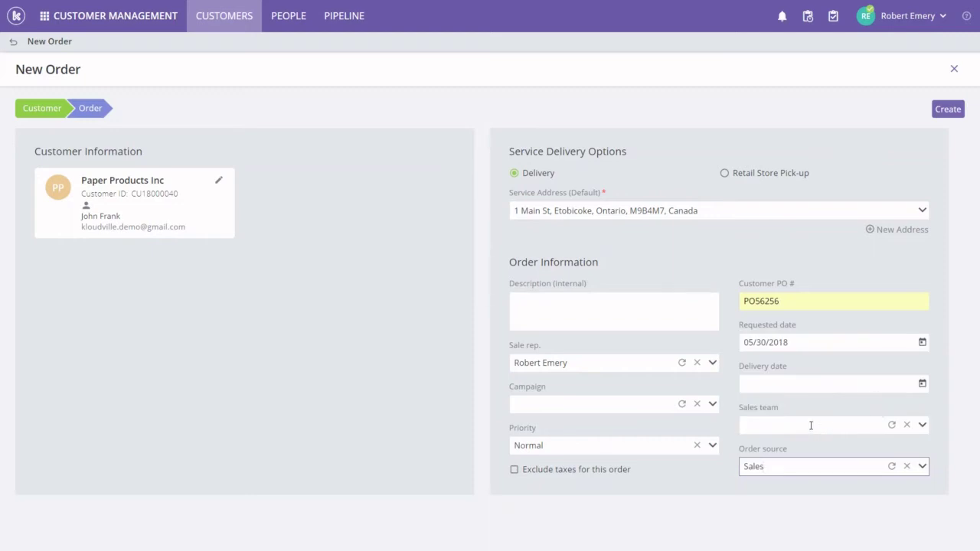
pyautogui.click(948, 109)
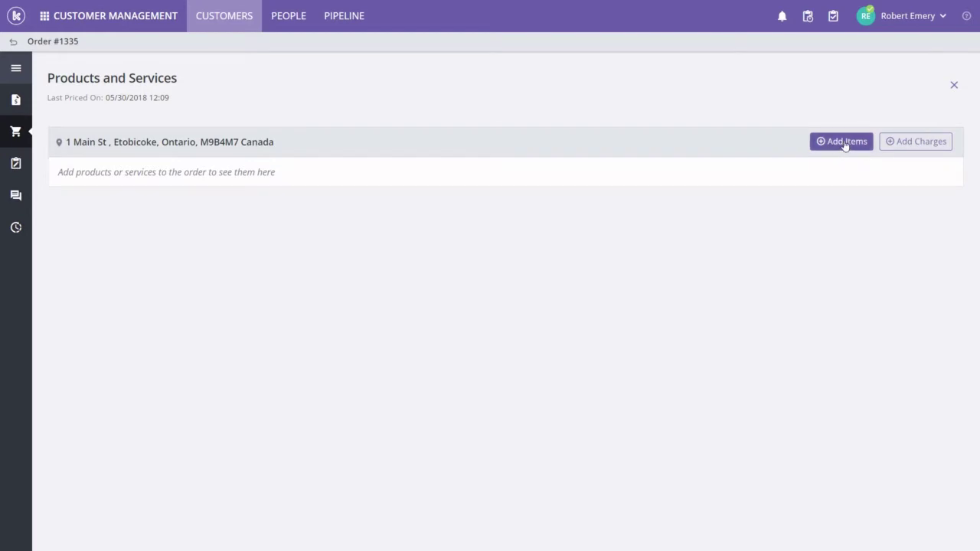
# Add an item to the order by opening Network Interface (UNI) from the Metro Ethernet catalog for customization.
pyautogui.click(845, 144)
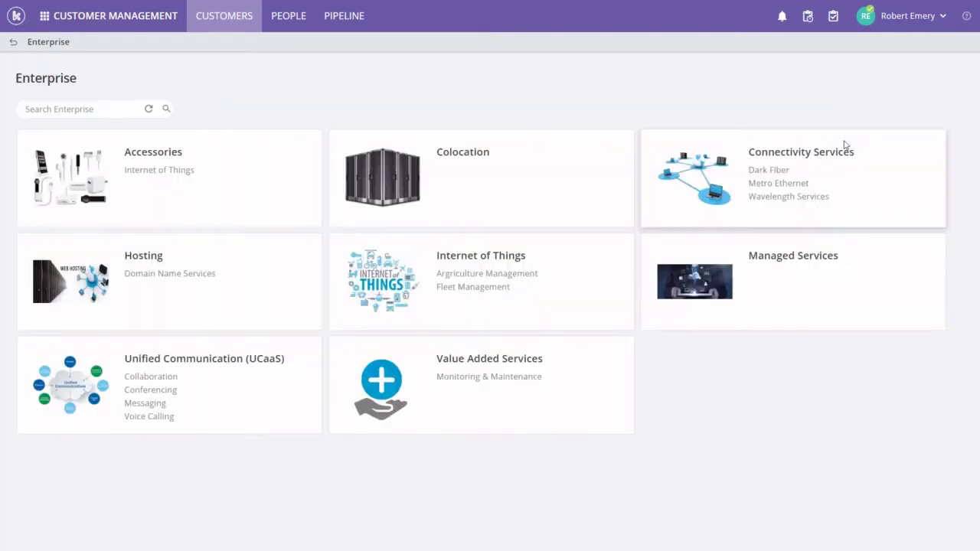
pyautogui.click(774, 185)
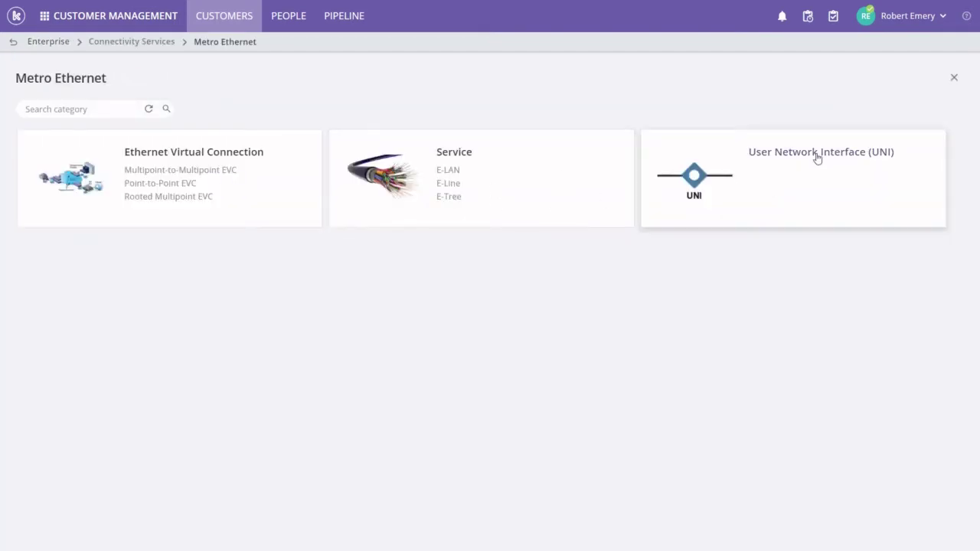
pyautogui.click(818, 159)
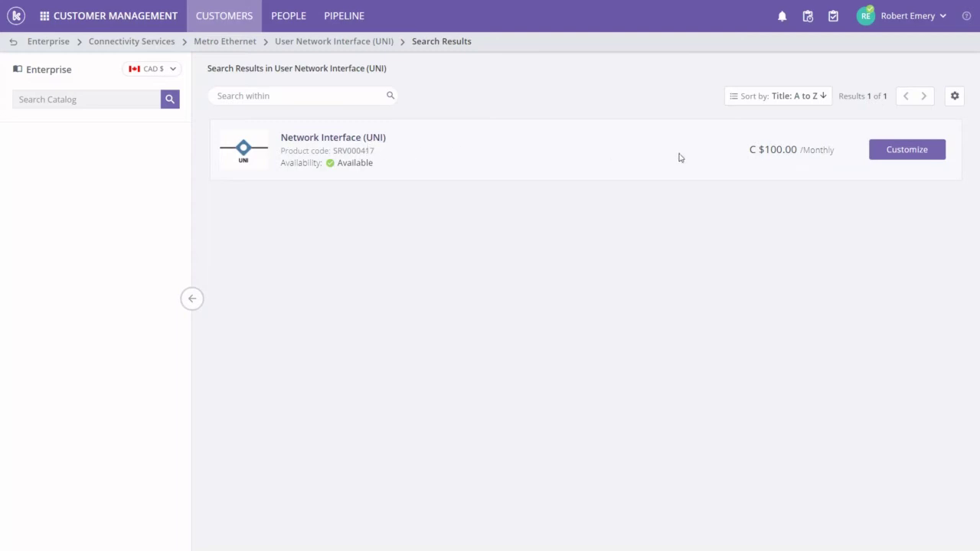
pyautogui.click(913, 151)
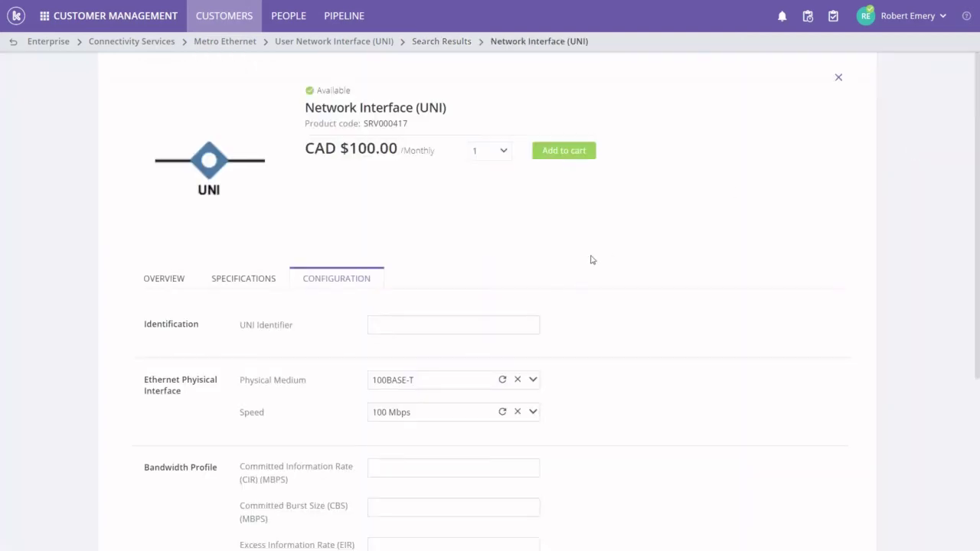
# Set the UNI Identifier of the network interface to 001.
pyautogui.scroll(-2, 591, 260)
pyautogui.click(418, 193)
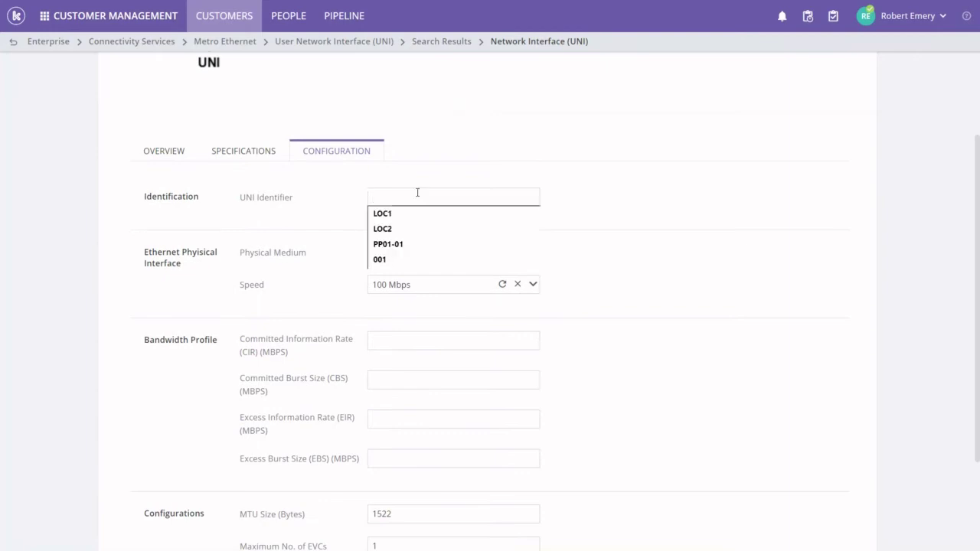
pyautogui.write('001')
pyautogui.scroll(-2, 416, 192)
pyautogui.press('Tab')
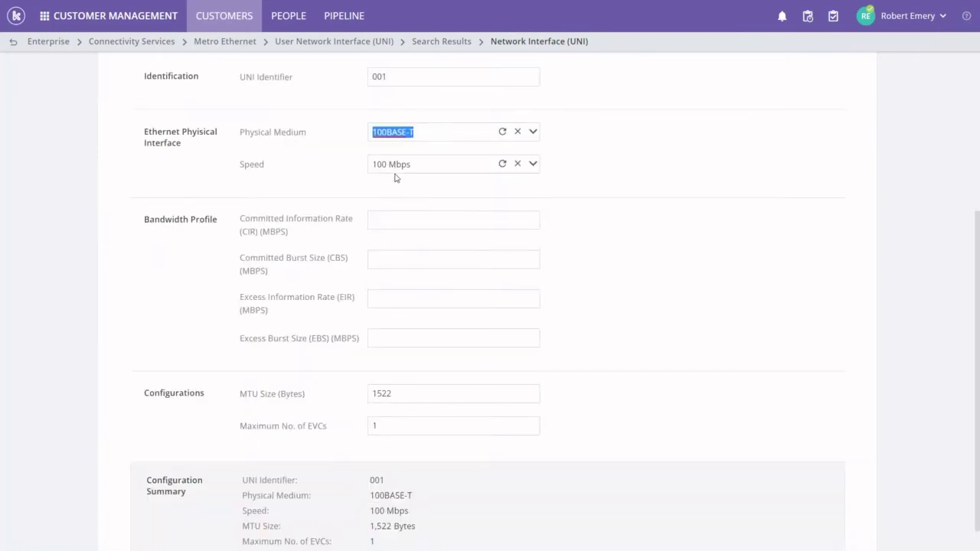
# Set the bandwidth profile in Mbps: CIR 128, CBS 256, EIR 164 and EBS 512.
pyautogui.click(410, 217)
pyautogui.write('128')
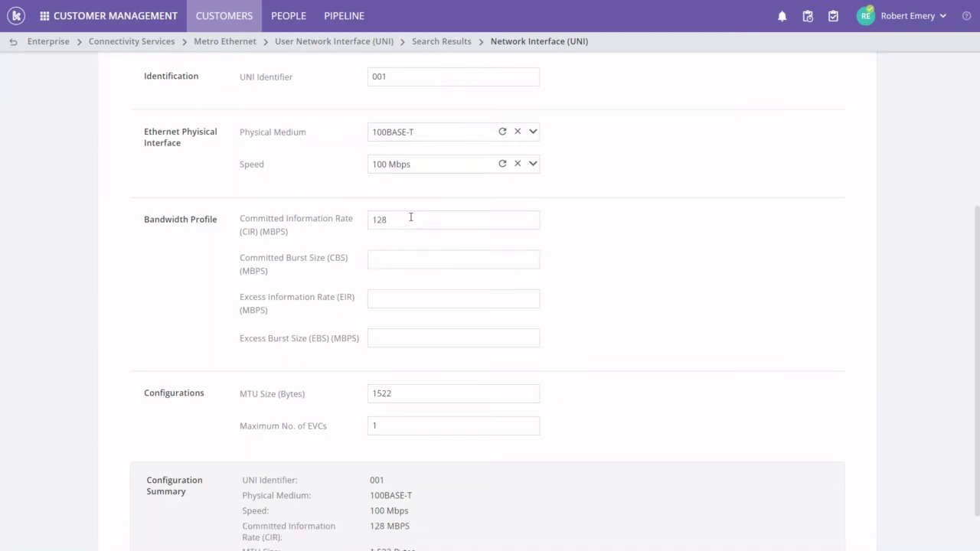
pyautogui.press('Tab')
pyautogui.write('256')
pyautogui.press('Tab')
pyautogui.write('164')
pyautogui.press('Tab')
pyautogui.write('512')
pyautogui.press('Tab')
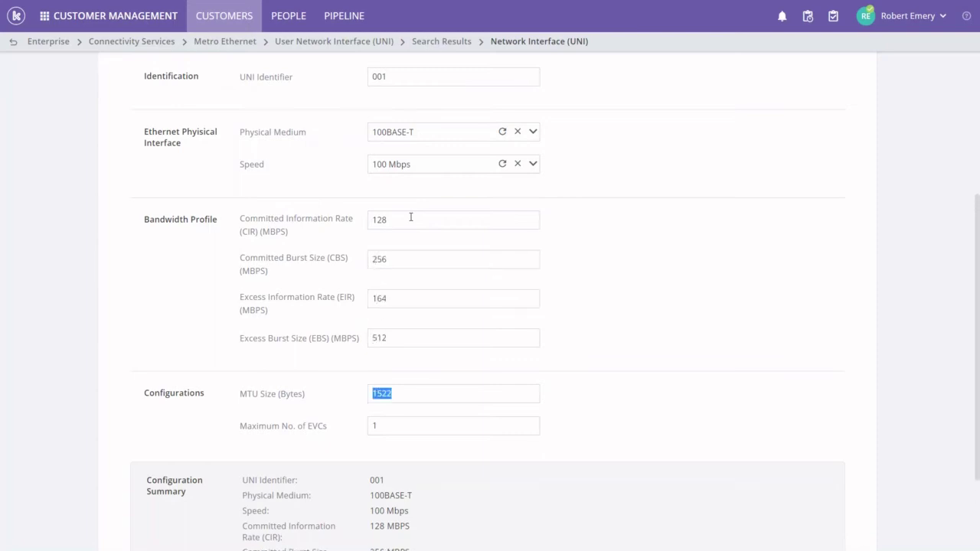
# Add the configured Network Interface (UNI) to the cart and return to the order's products and services.
pyautogui.scroll(-1, 450, 215)
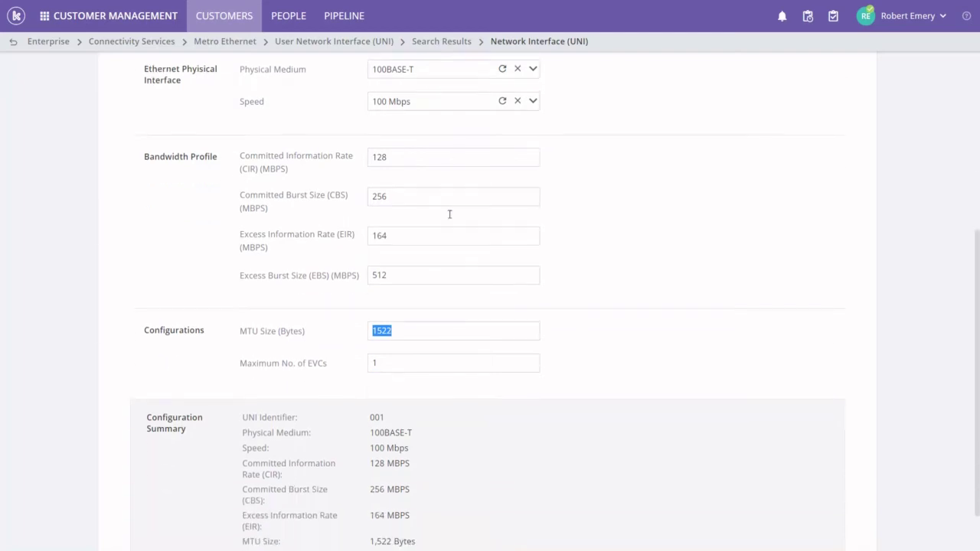
pyautogui.click(401, 360)
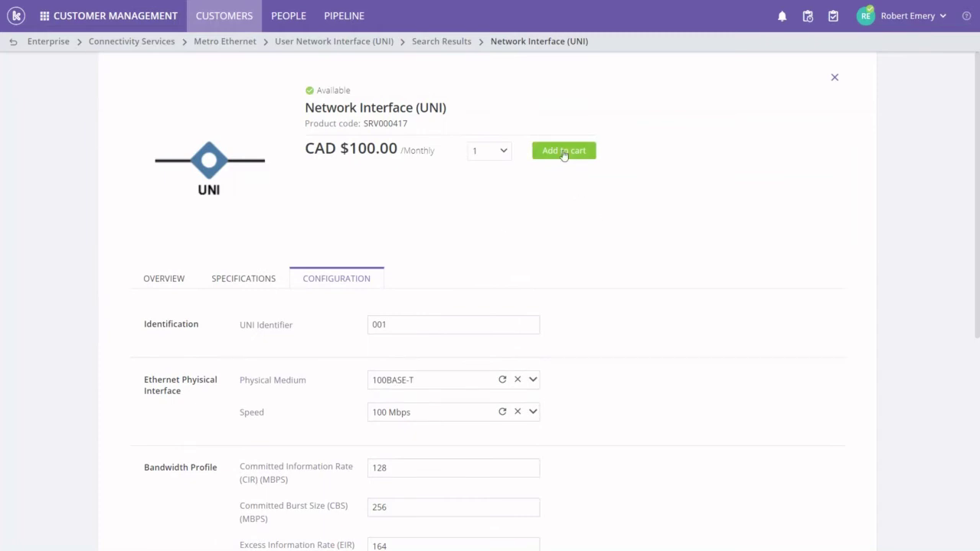
pyautogui.click(564, 152)
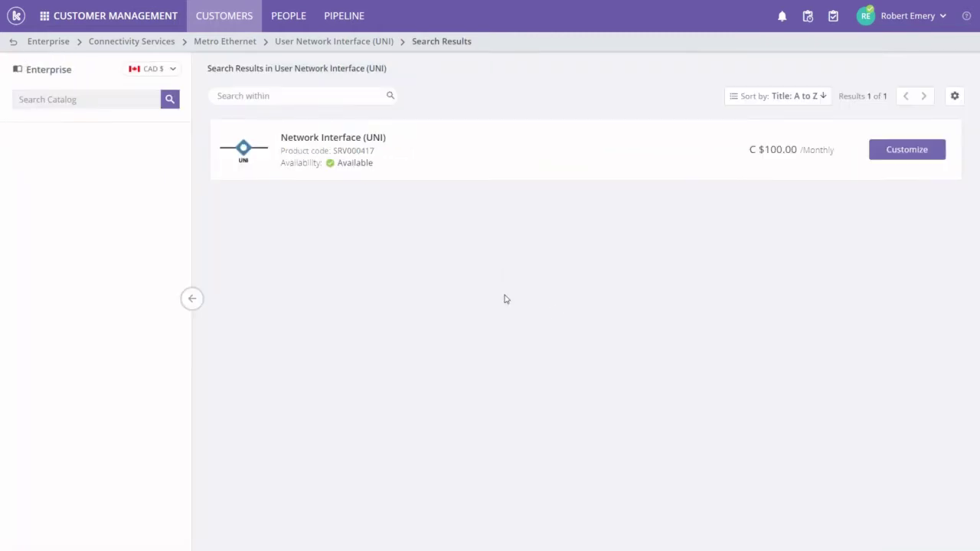
pyautogui.click(13, 42)
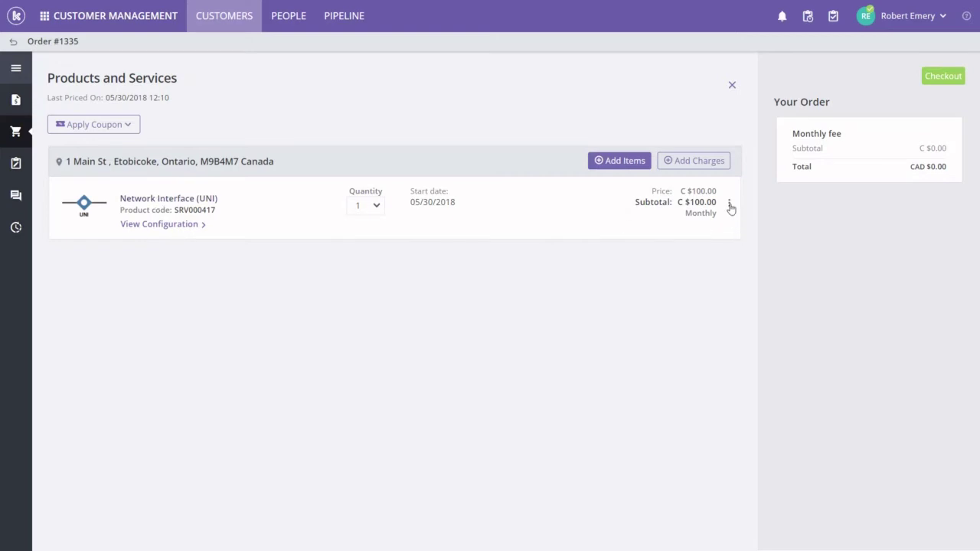
# Copy the Network Interface (UNI) item to the Buffalo Branch address.
pyautogui.click(729, 205)
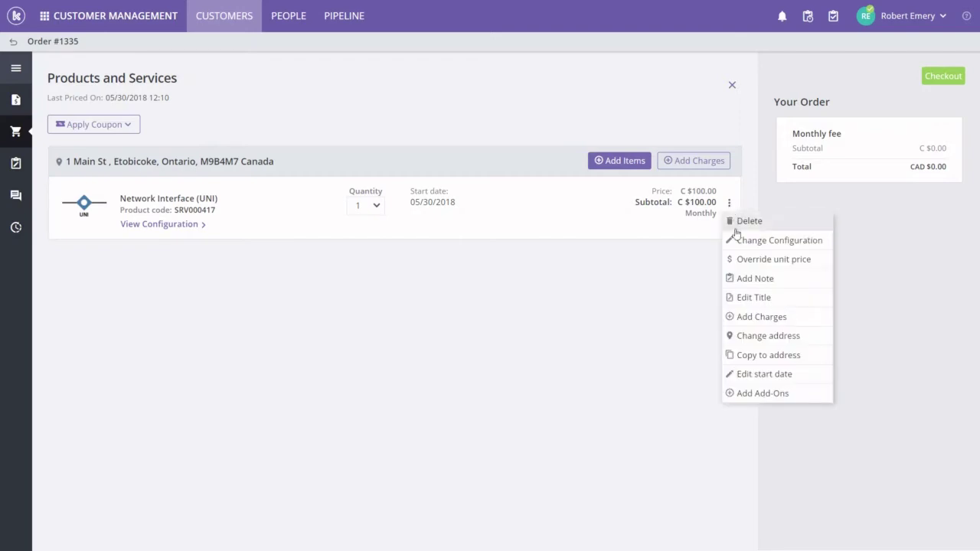
pyautogui.click(755, 357)
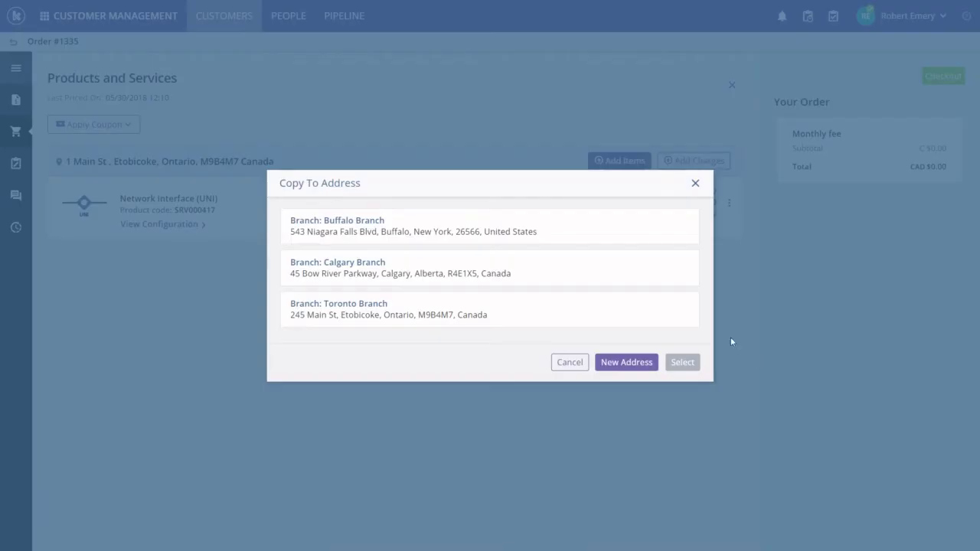
pyautogui.click(403, 232)
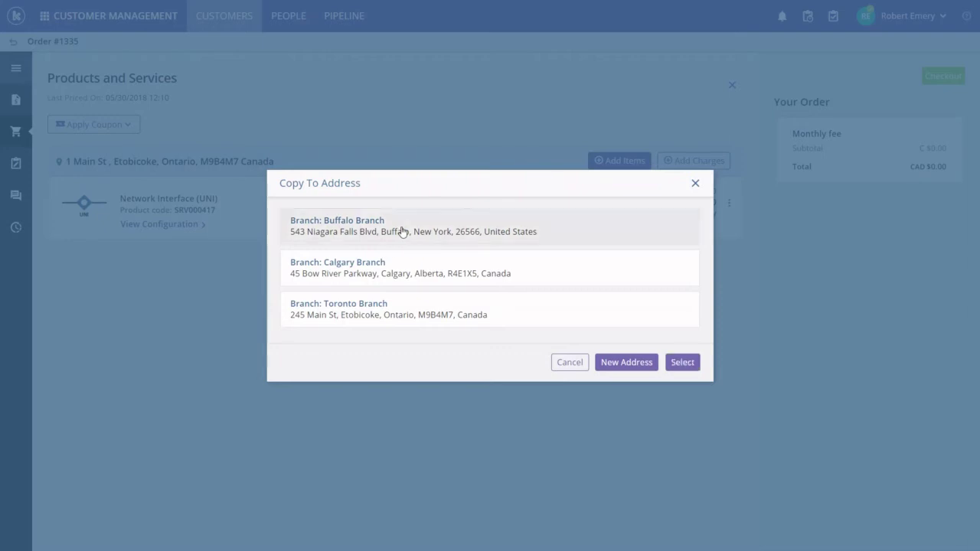
pyautogui.click(683, 363)
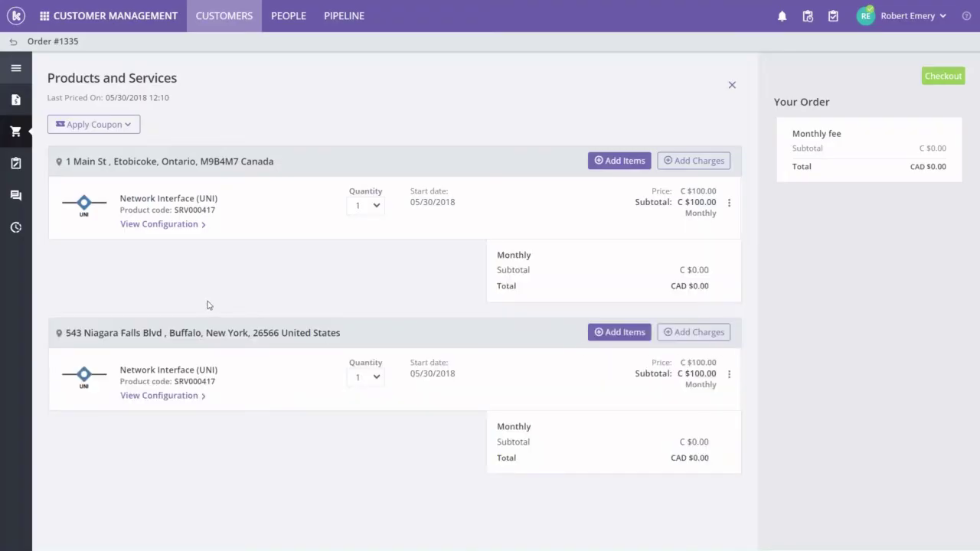
# Change the Buffalo Branch Network Interface (UNI) configuration to CIR 64 and CBS 128 Mbps, and view its updated configuration.
pyautogui.click(177, 396)
pyautogui.scroll(-3, 177, 396)
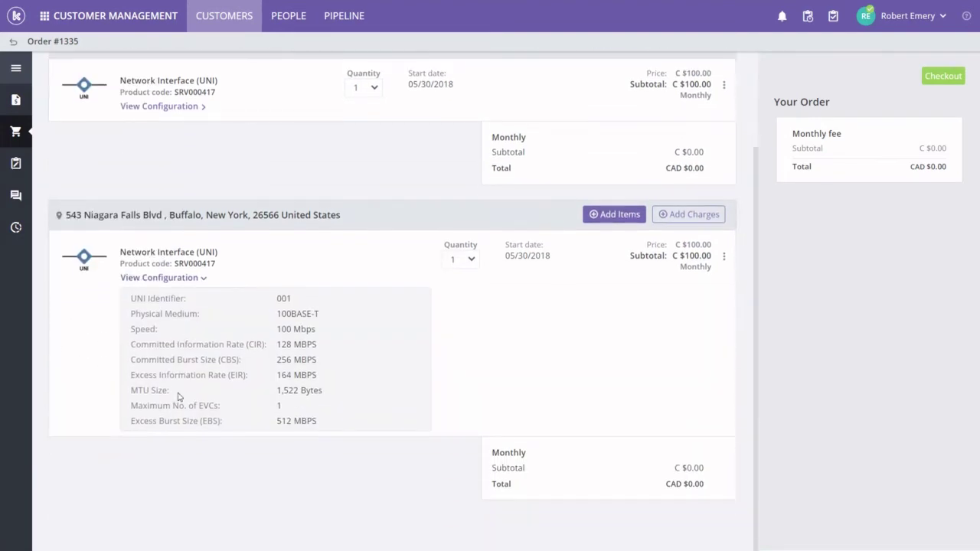
pyautogui.click(725, 258)
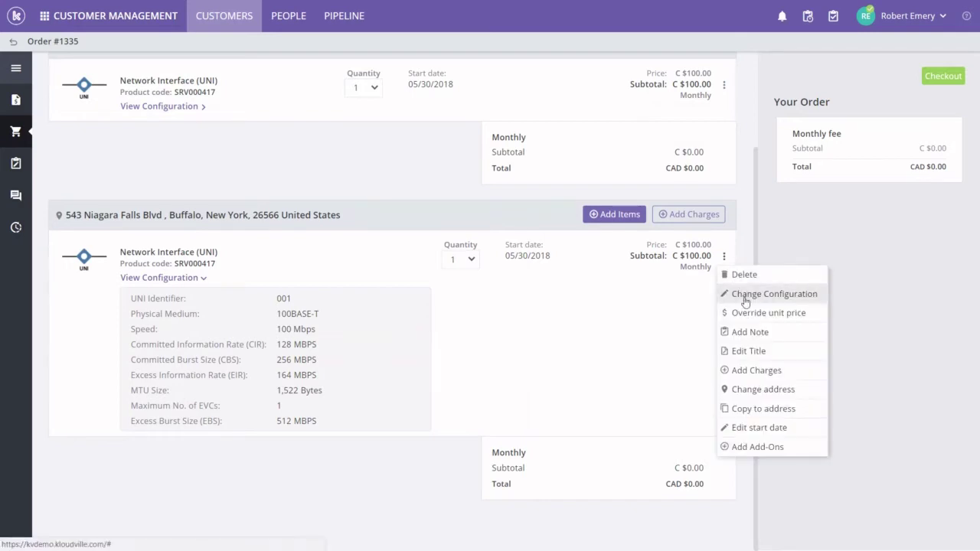
pyautogui.click(742, 294)
pyautogui.doubleClick(385, 327)
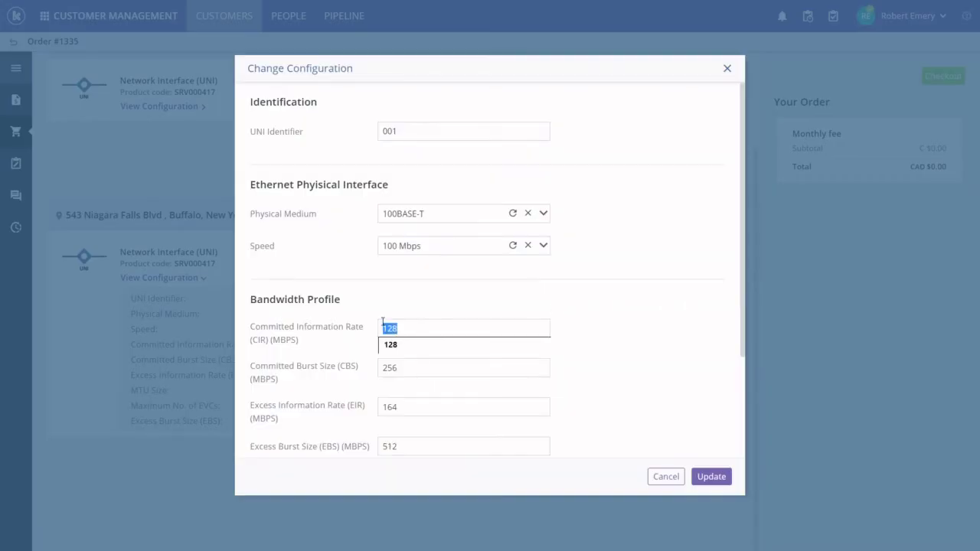
pyautogui.write('64')
pyautogui.press('Tab')
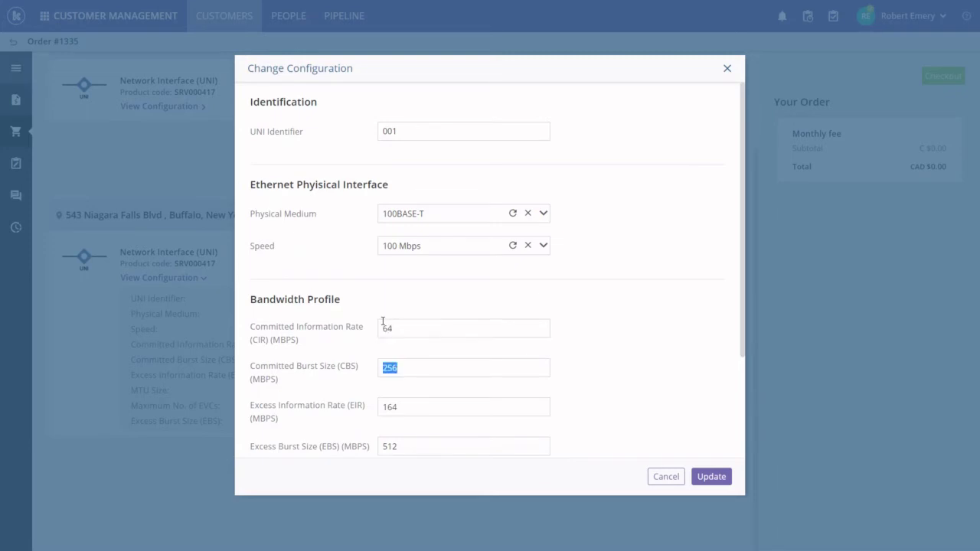
pyautogui.write('128')
pyautogui.click(712, 477)
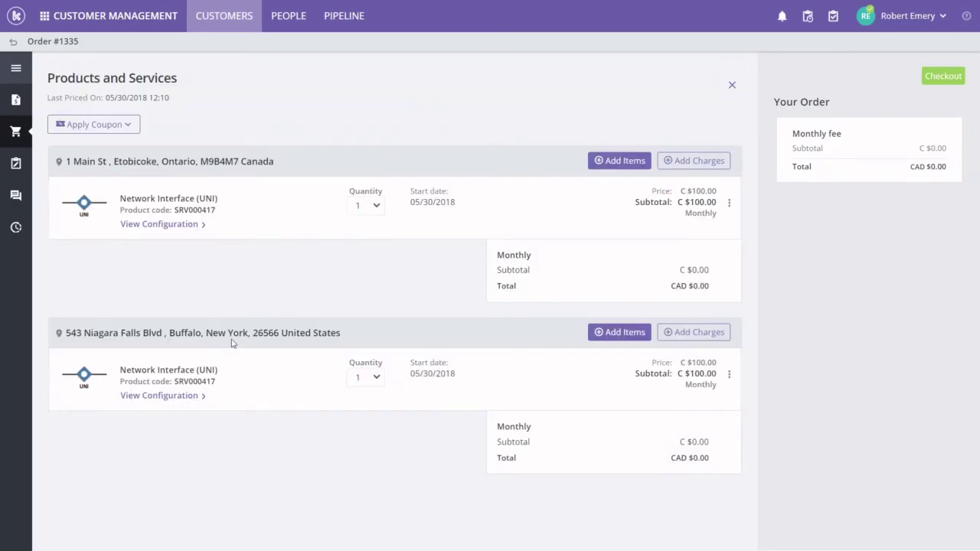
pyautogui.click(132, 397)
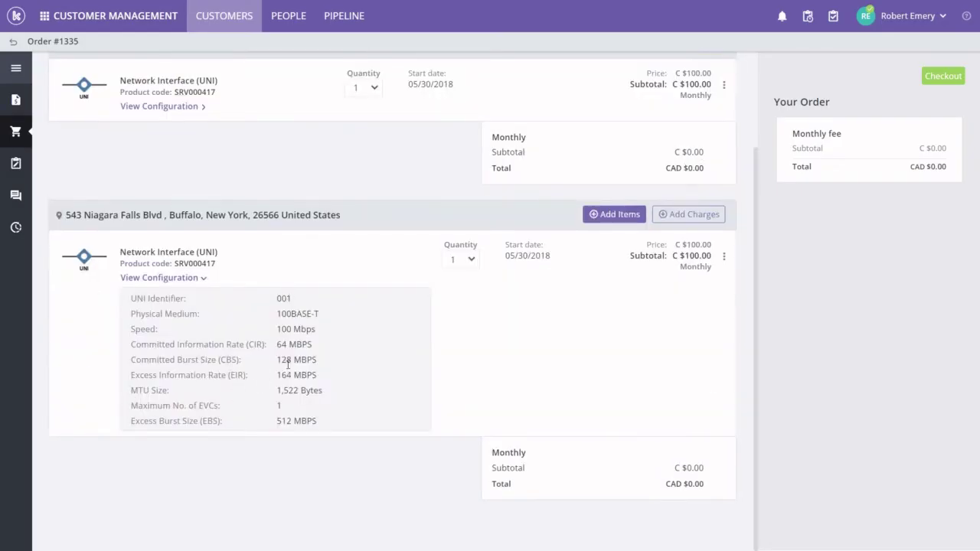
# Copy the Buffalo Branch Network Interface (UNI) item to the Toronto Branch address.
pyautogui.scroll(3, 289, 408)
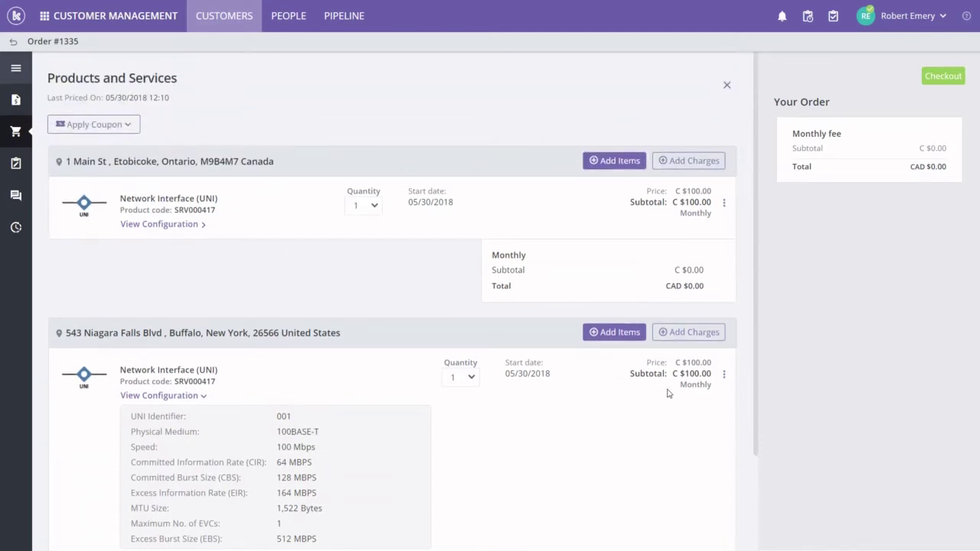
pyautogui.click(725, 375)
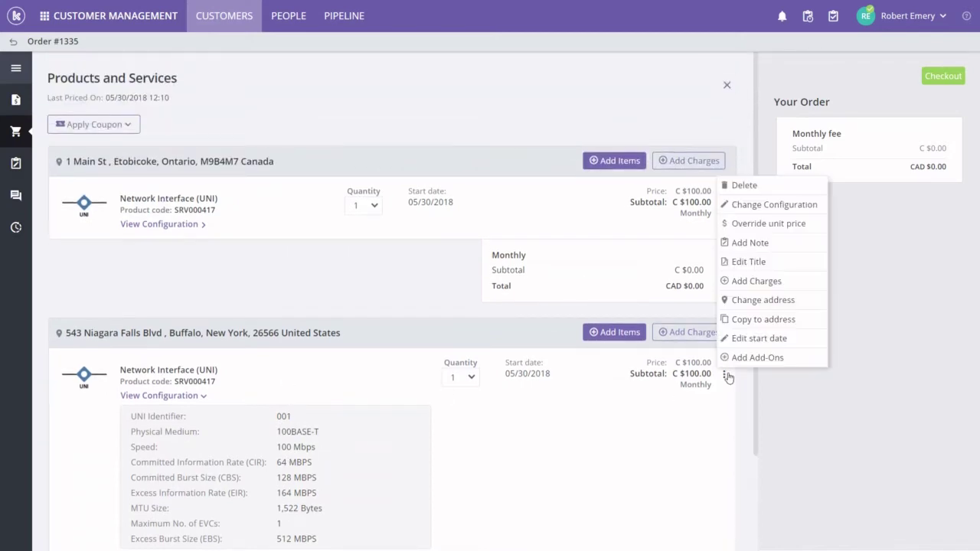
pyautogui.click(735, 319)
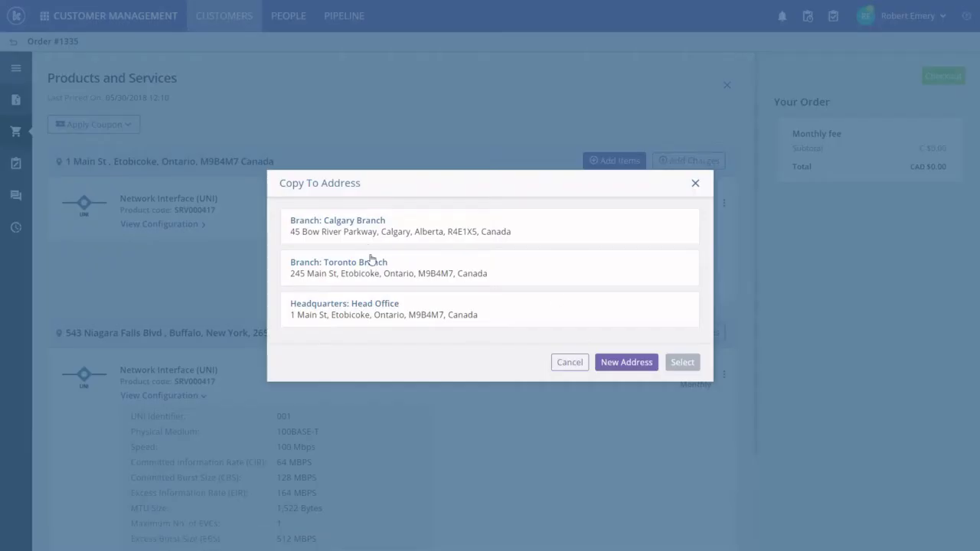
pyautogui.click(373, 274)
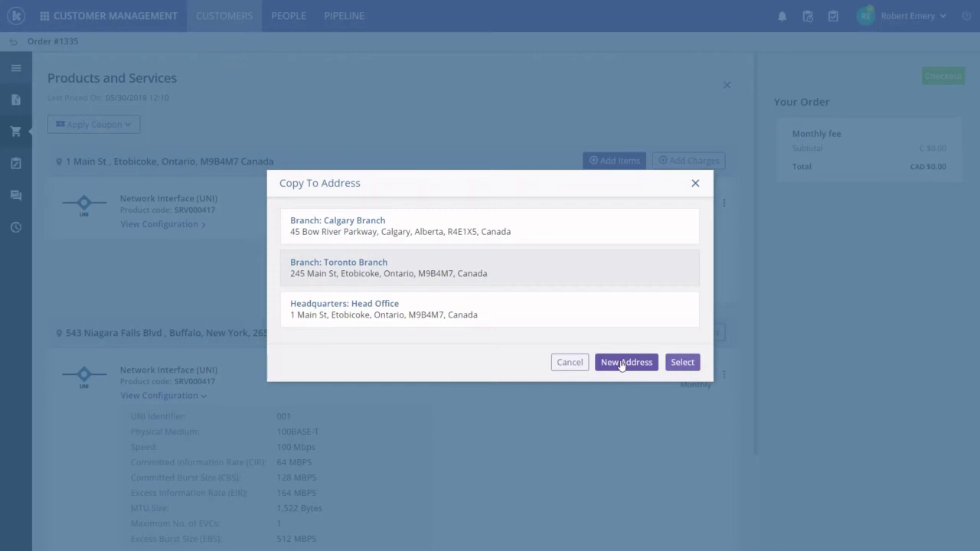
pyautogui.click(683, 363)
pyautogui.scroll(-2, 693, 373)
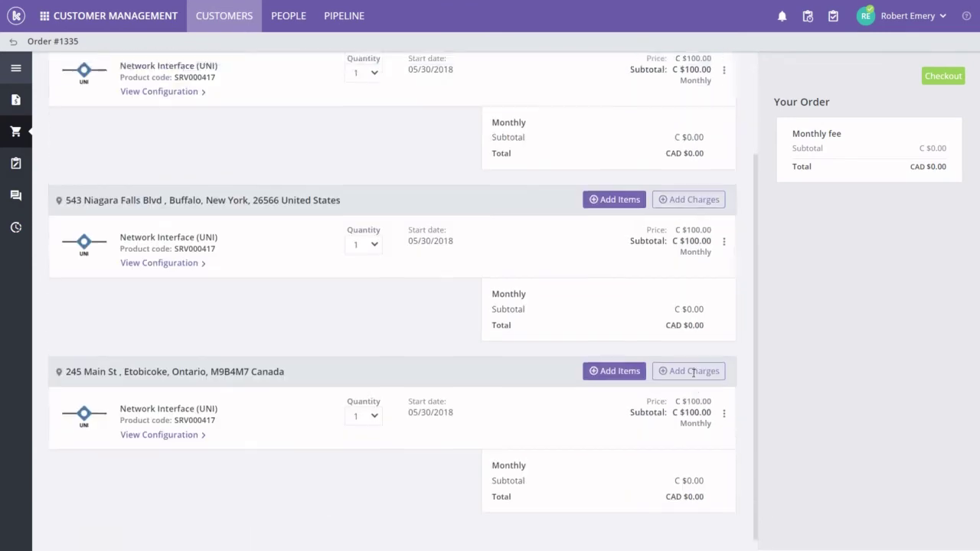
# Copy the Toronto Branch Network Interface (UNI) item to the Calgary Branch address.
pyautogui.click(724, 400)
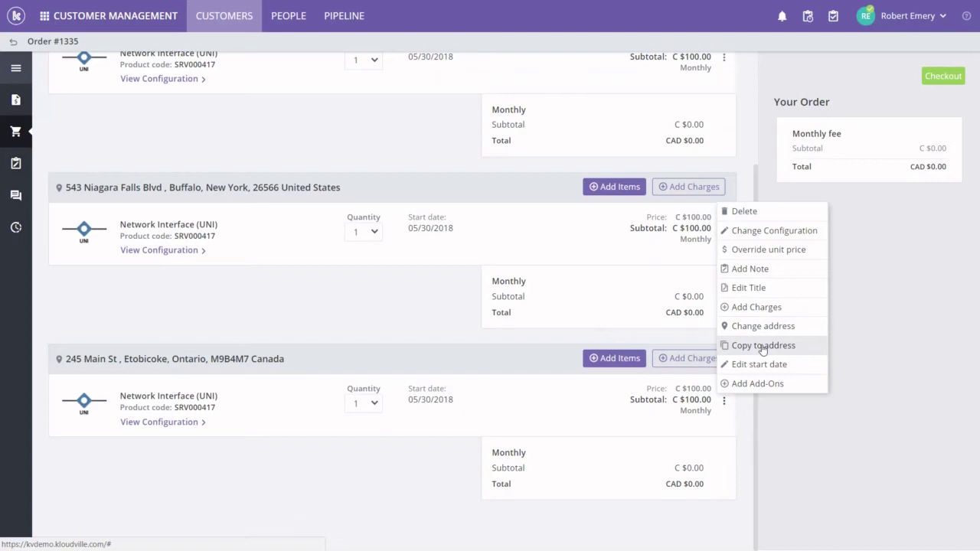
pyautogui.click(320, 303)
pyautogui.scroll(-2, 320, 302)
pyautogui.click(724, 404)
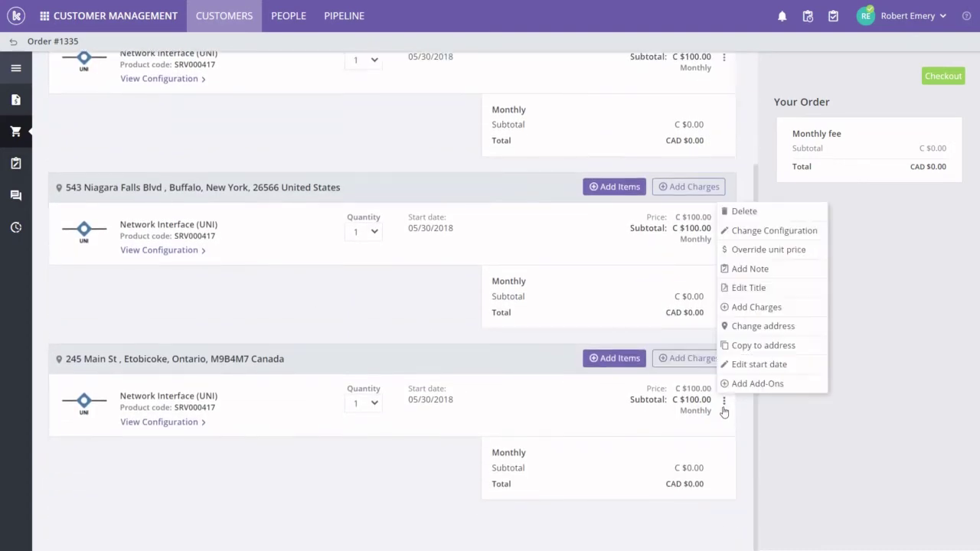
pyautogui.click(757, 345)
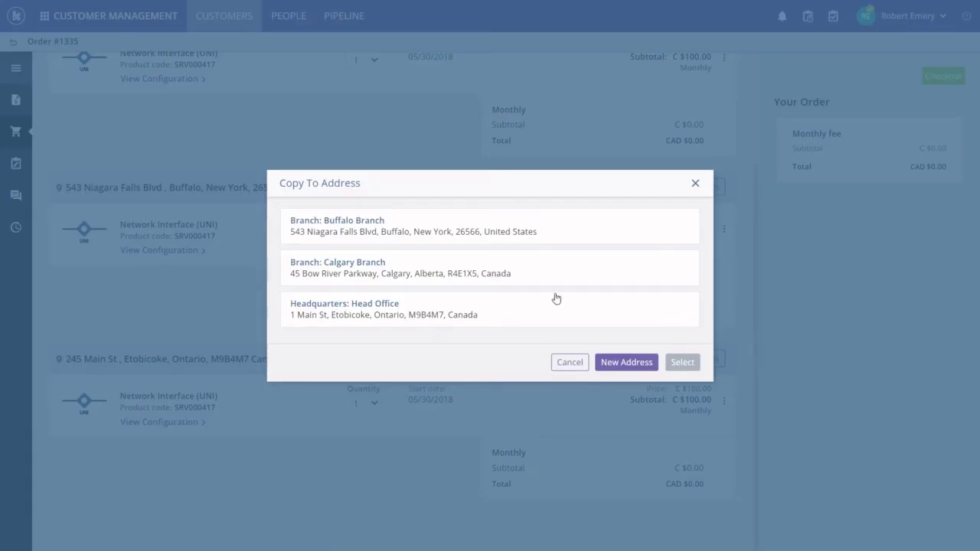
pyautogui.click(371, 267)
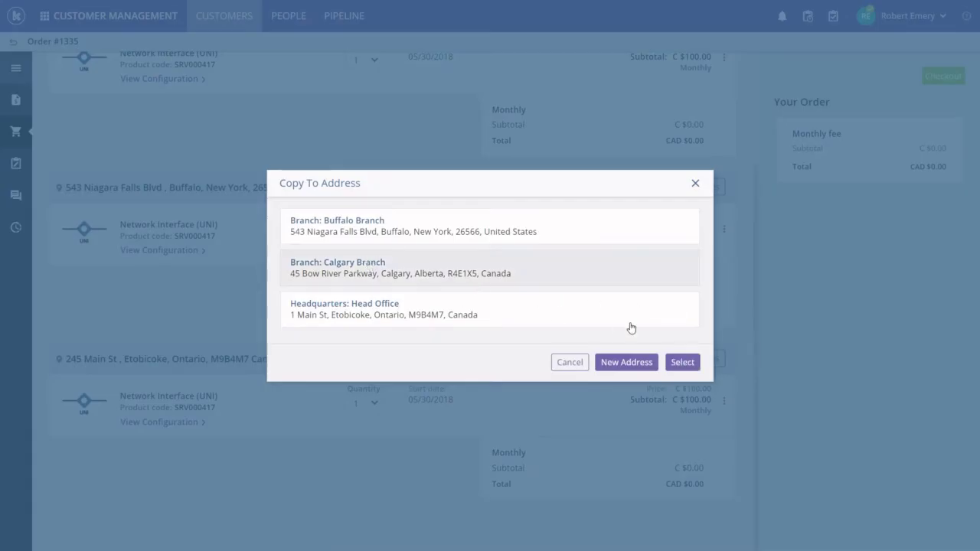
pyautogui.click(683, 362)
pyautogui.scroll(-2, 693, 365)
# For the Head Office address, find the Metro Ethernet E-Tree services and customize e-Tree Service - High Availability.
pyautogui.scroll(3, 693, 364)
pyautogui.scroll(1, 693, 364)
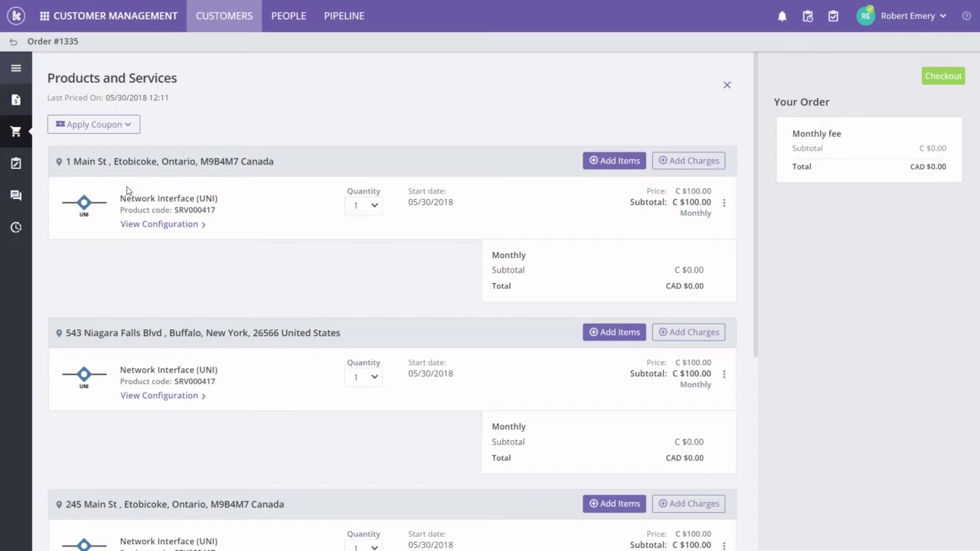
pyautogui.click(626, 163)
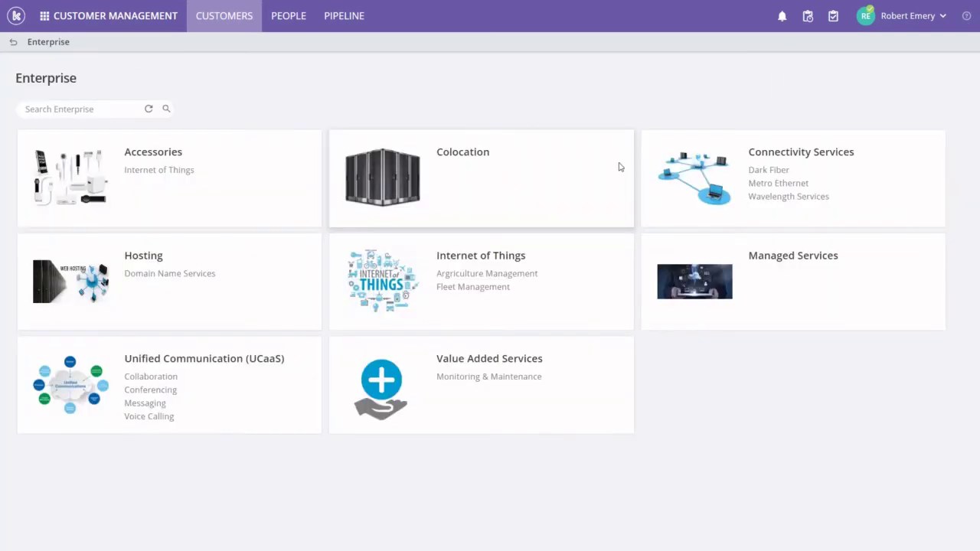
pyautogui.click(793, 185)
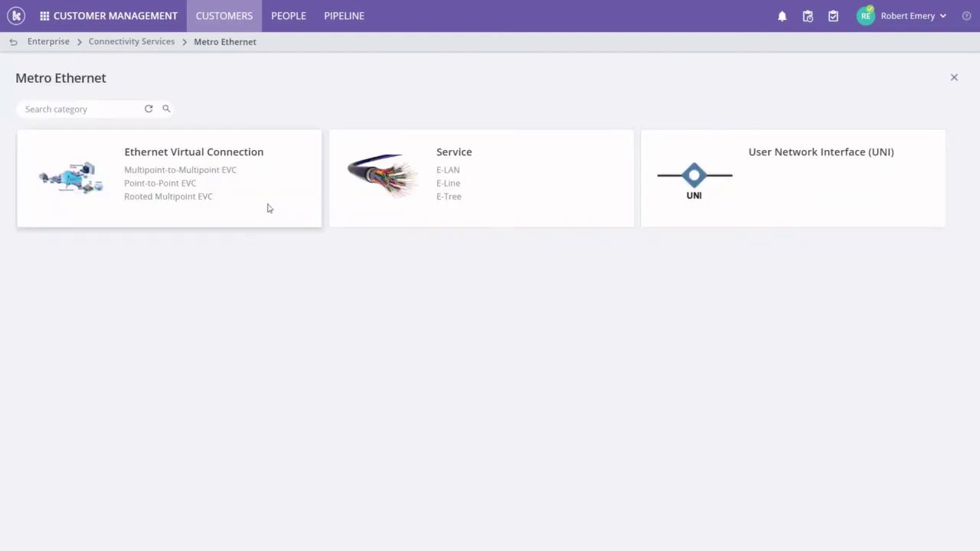
pyautogui.click(449, 198)
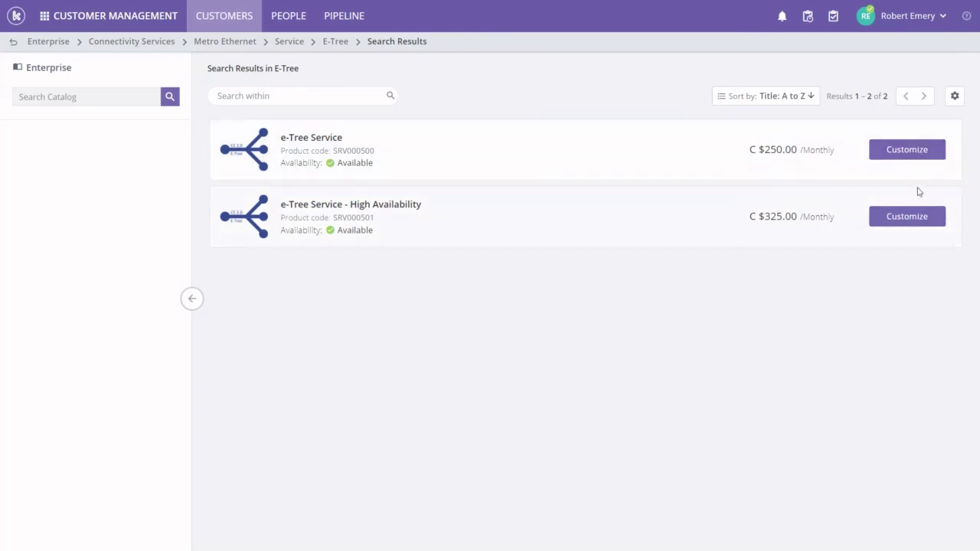
pyautogui.click(909, 221)
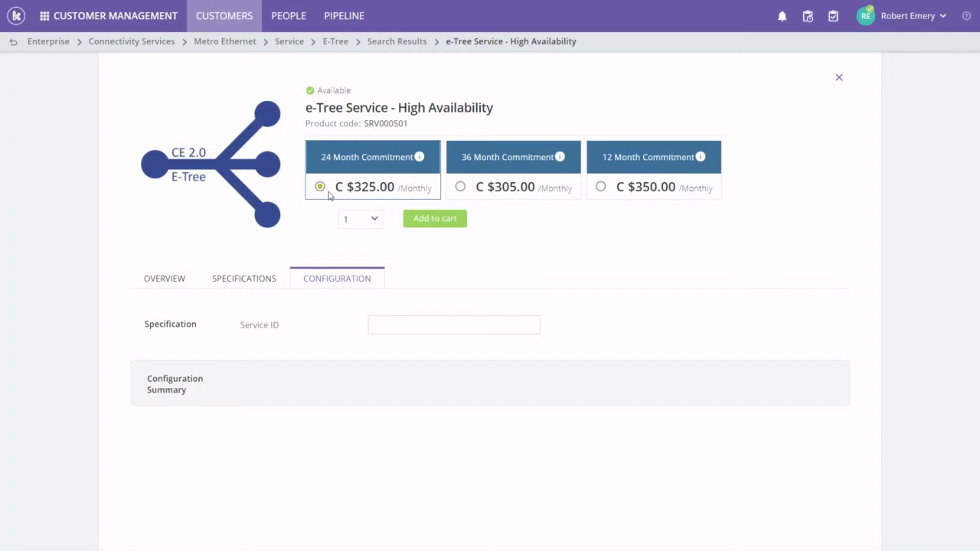
# Set the e-Tree Service ID to PPI001, add the service with 24 month commitment to the cart and return to the order.
pyautogui.click(395, 327)
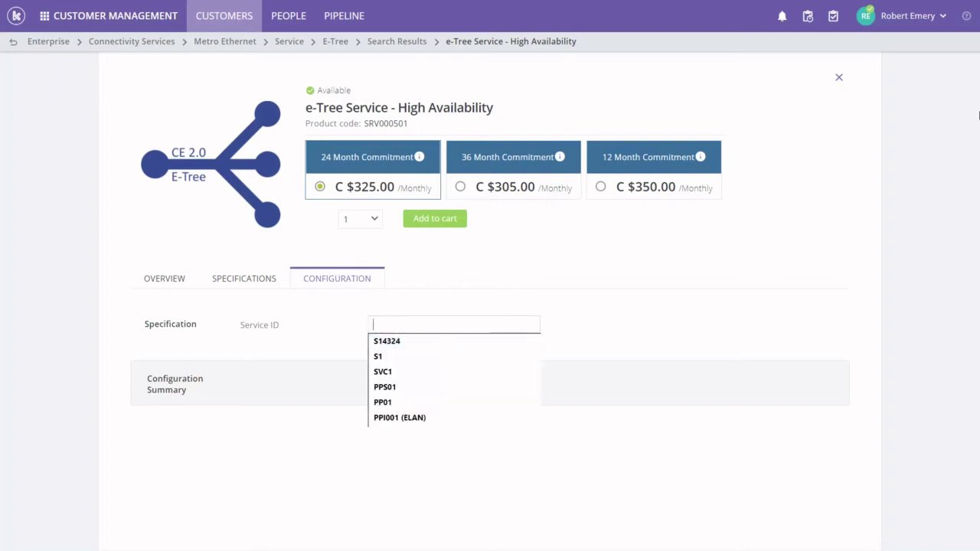
pyautogui.write('PPI001')
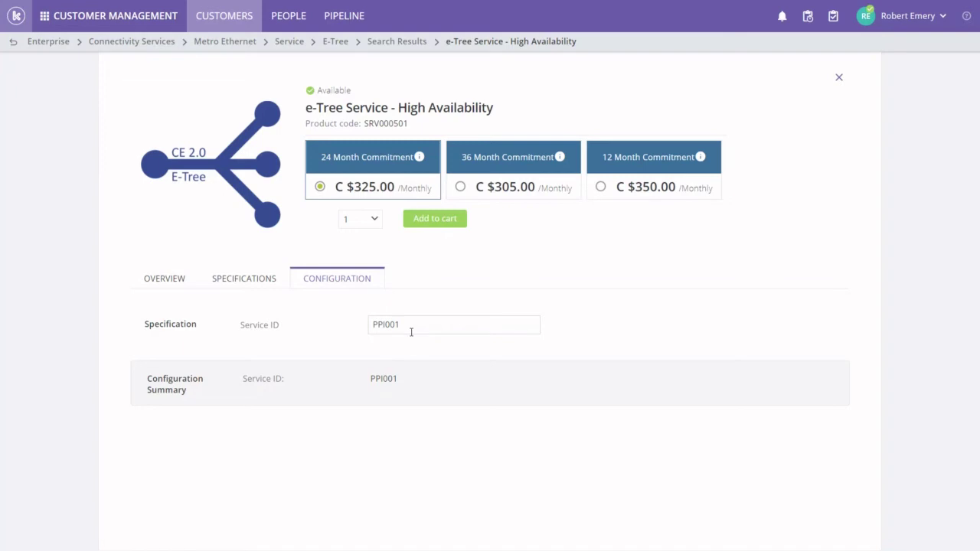
pyautogui.click(434, 220)
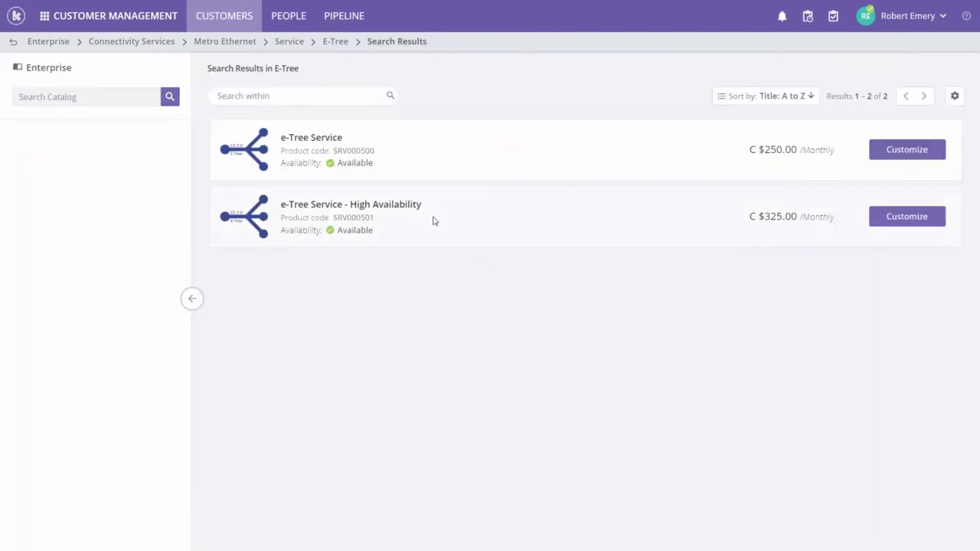
pyautogui.click(13, 44)
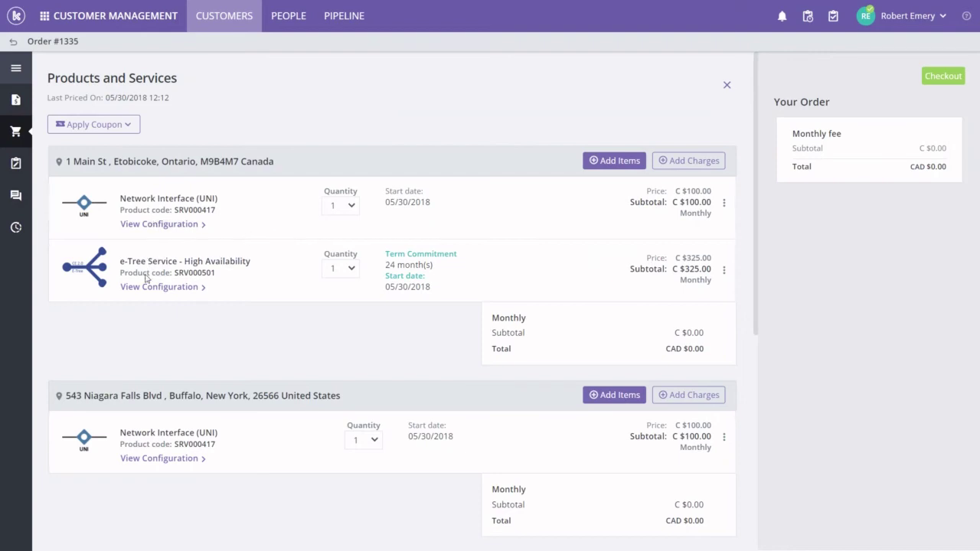
# Start adding a Metro Ethernet Rooted Multipoint EVC to the Head Office address and open its customization.
pyautogui.click(613, 161)
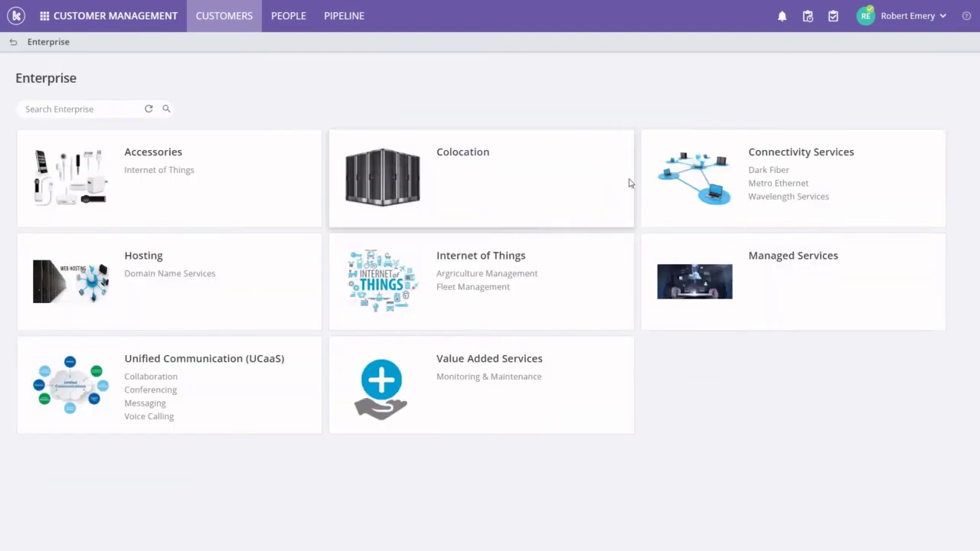
pyautogui.click(795, 189)
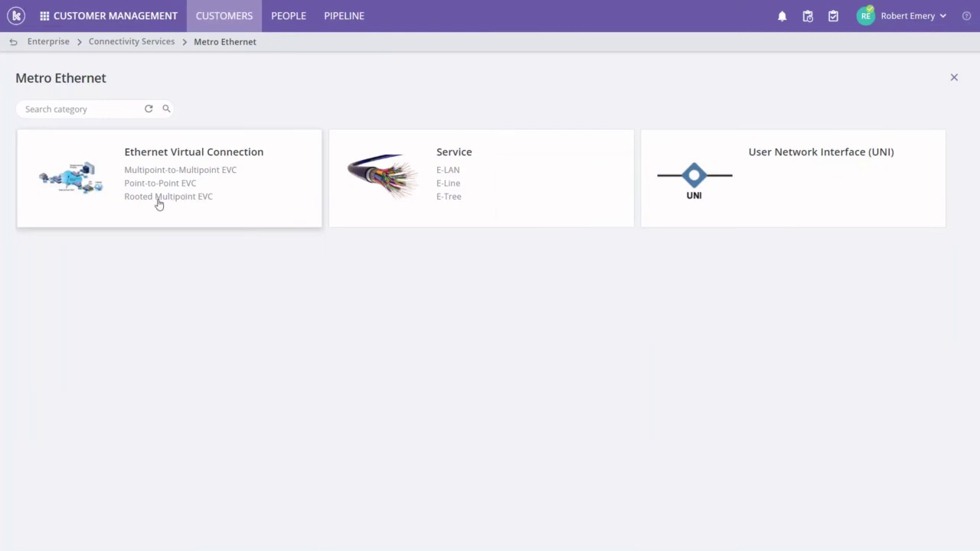
pyautogui.click(158, 197)
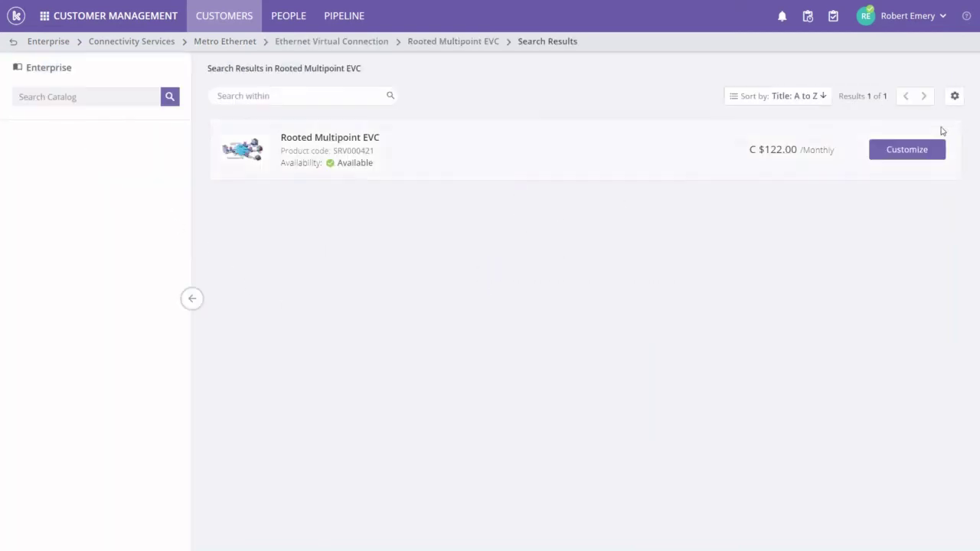
pyautogui.click(918, 152)
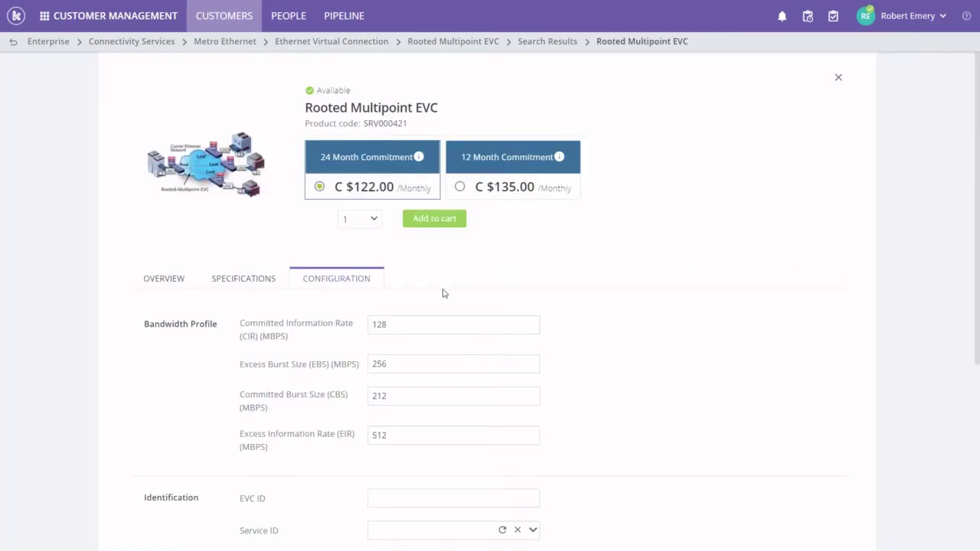
# Set the Rooted Multipoint EVC's EVC ID to 001 and its Service ID to PPI001 (E-Tree).
pyautogui.scroll(-2, 442, 291)
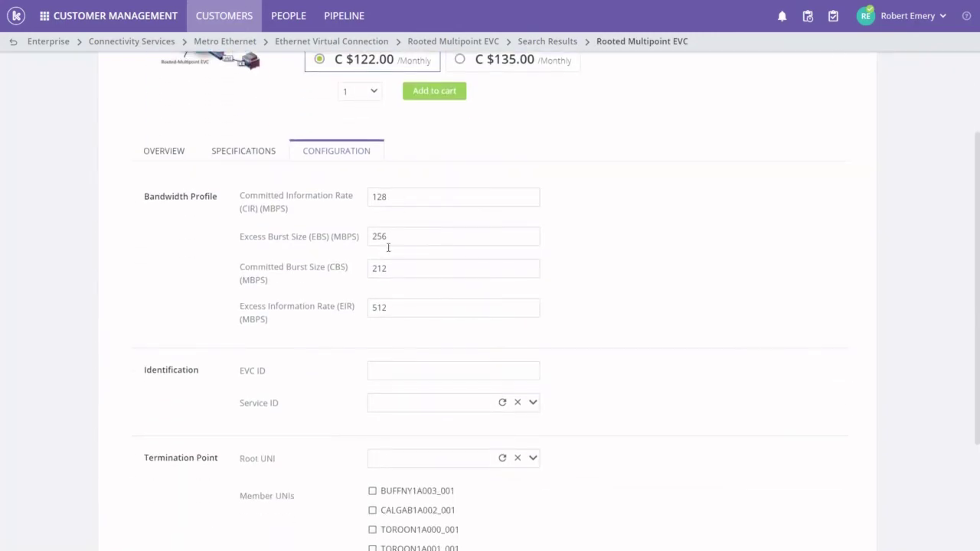
pyautogui.scroll(-2, 398, 367)
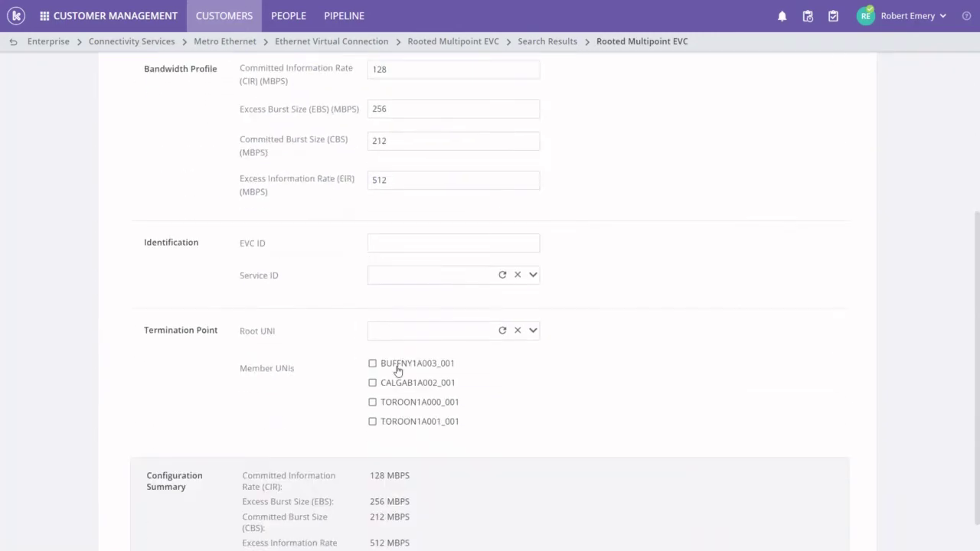
pyautogui.click(388, 241)
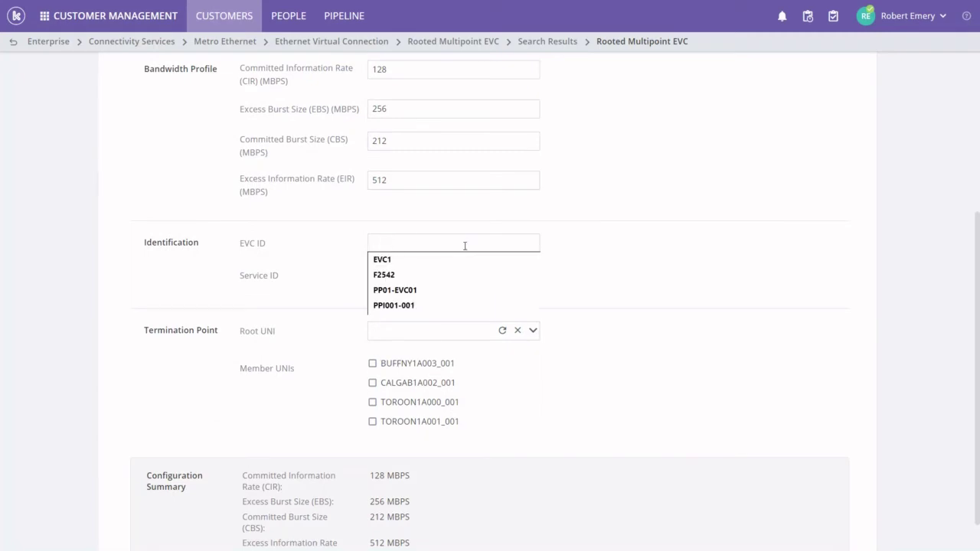
pyautogui.write('001')
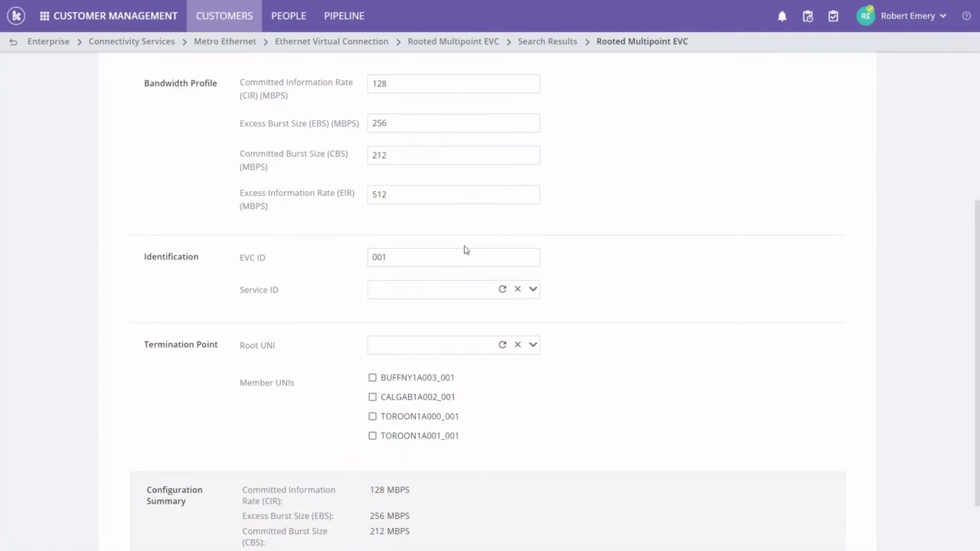
pyautogui.click(532, 289)
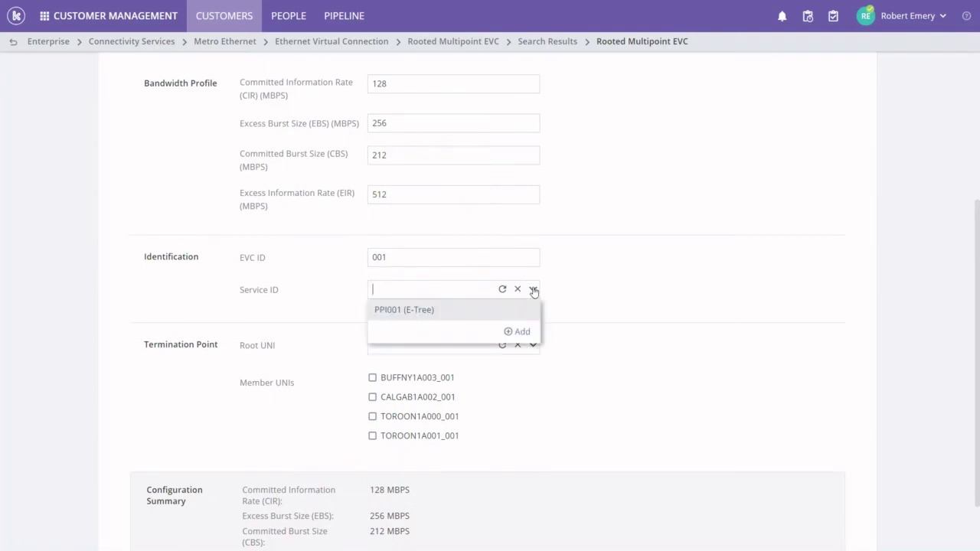
pyautogui.click(469, 314)
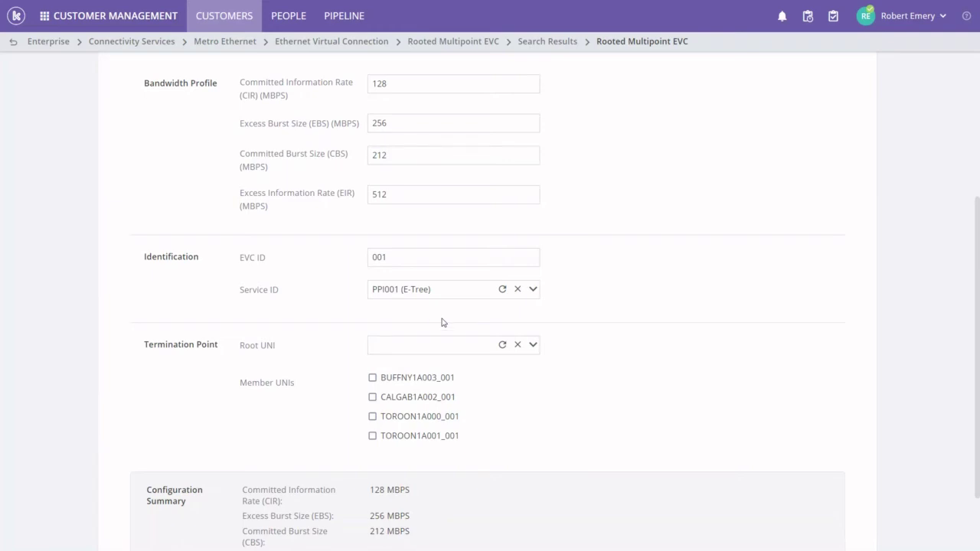
# Set the EVC's Root UNI to TOROON1A000_001 and include BUFFNY1A003_001, CALGAB1A002_001 and TOROON1A001_001 as Member UNIs.
pyautogui.click(533, 345)
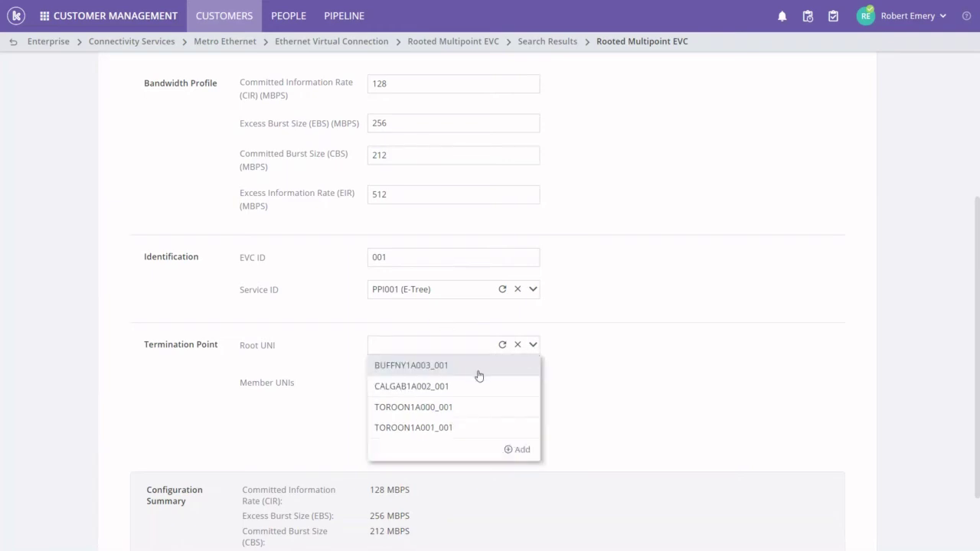
pyautogui.click(454, 407)
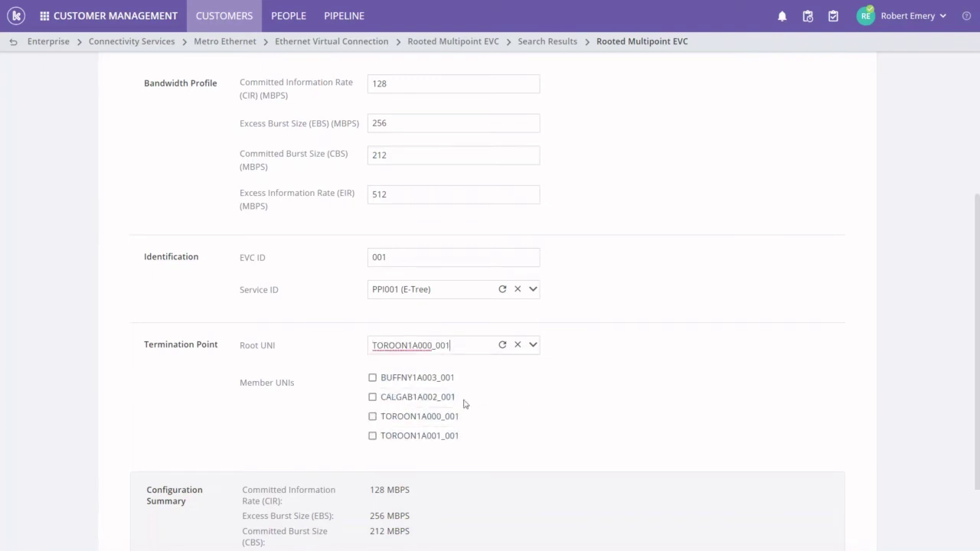
pyautogui.click(372, 378)
pyautogui.click(372, 397)
pyautogui.click(372, 437)
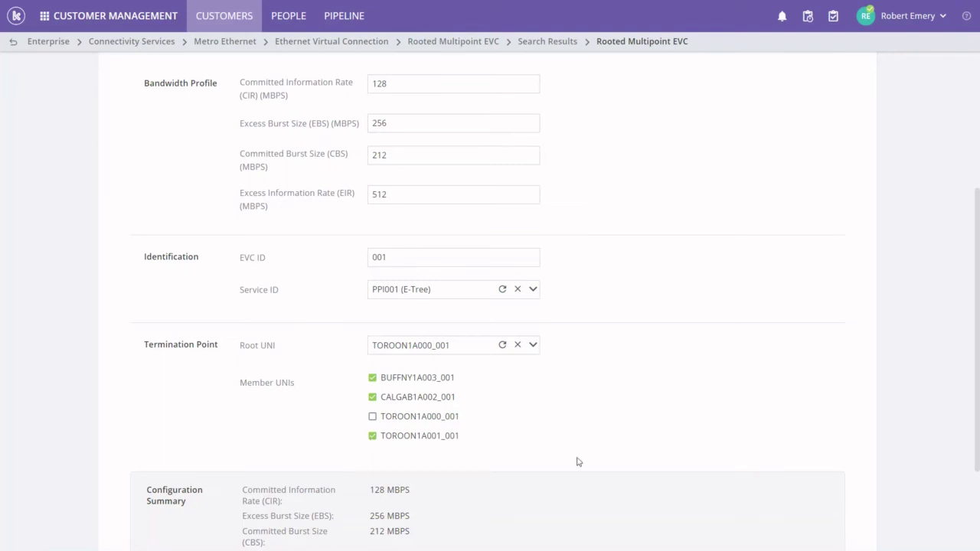
# Add the configured Rooted Multipoint EVC with 24 month commitment to the cart and return to the order.
pyautogui.scroll(-2, 578, 462)
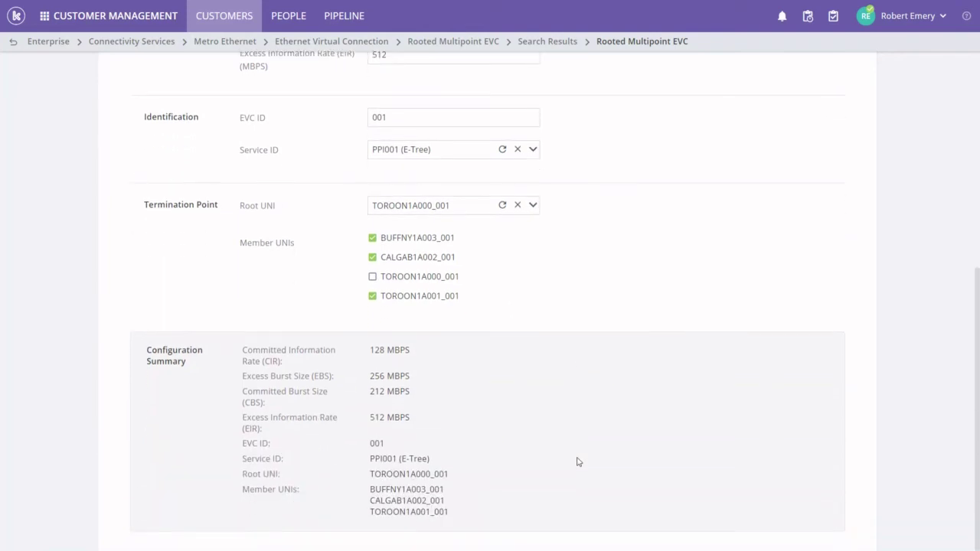
pyautogui.scroll(5, 563, 457)
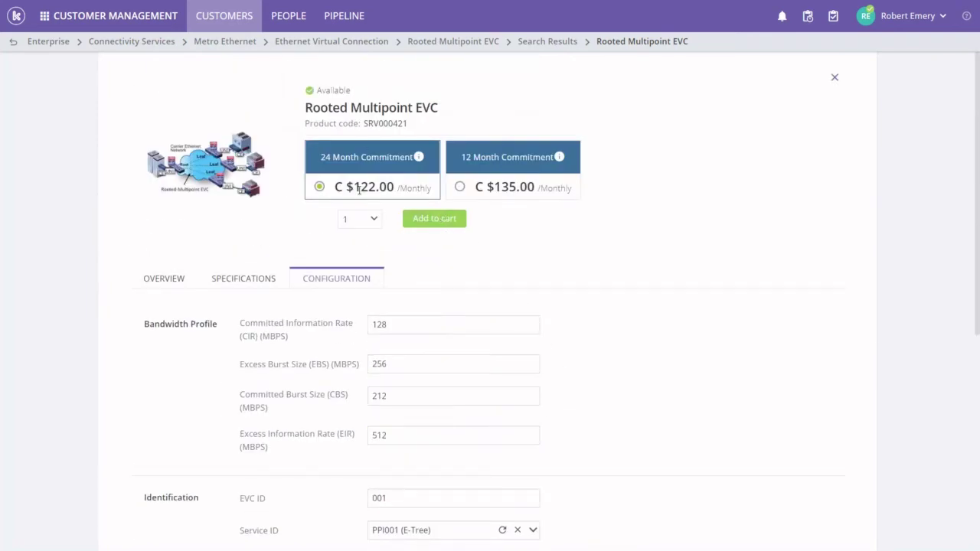
pyautogui.click(432, 221)
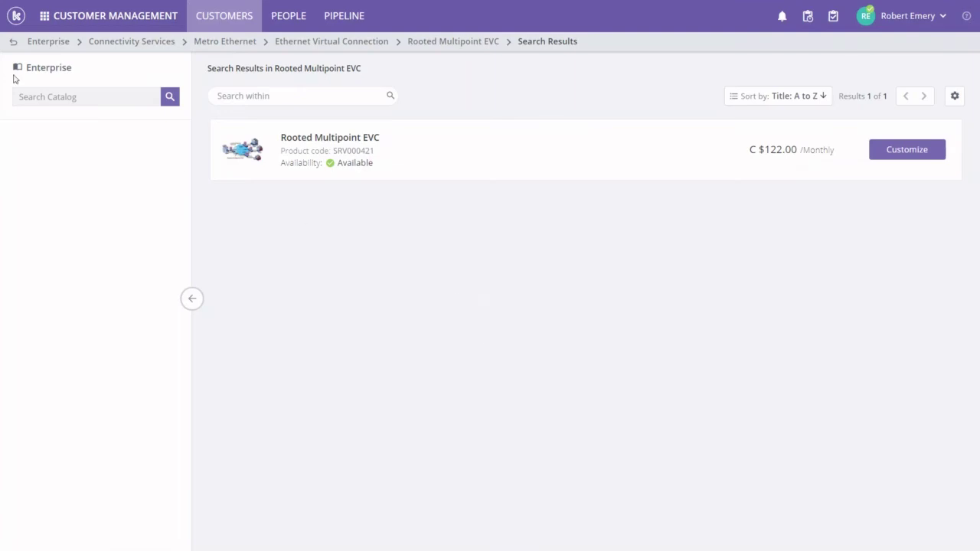
pyautogui.click(13, 42)
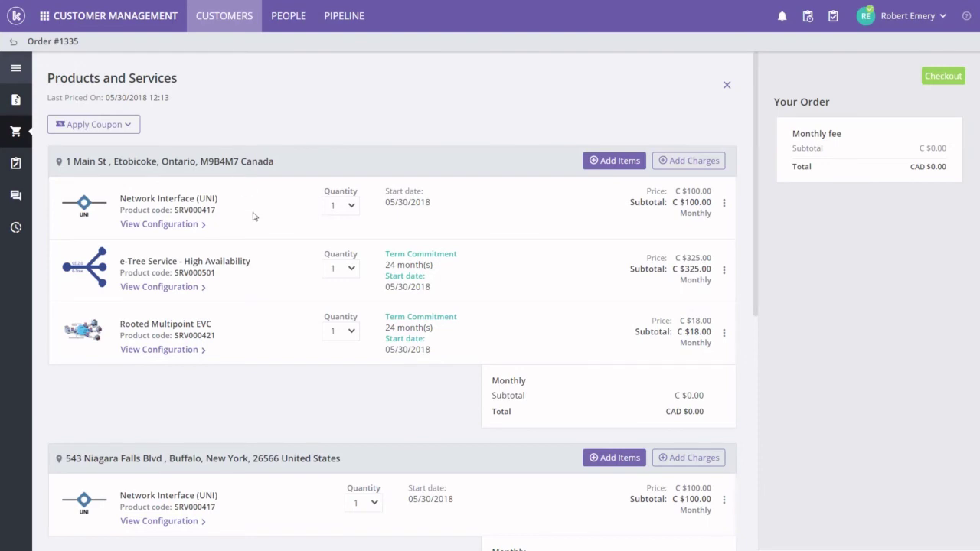
# Review the services at all order locations and view the configuration of the Head Office's Rooted Multipoint EVC.
pyautogui.scroll(-5, 253, 217)
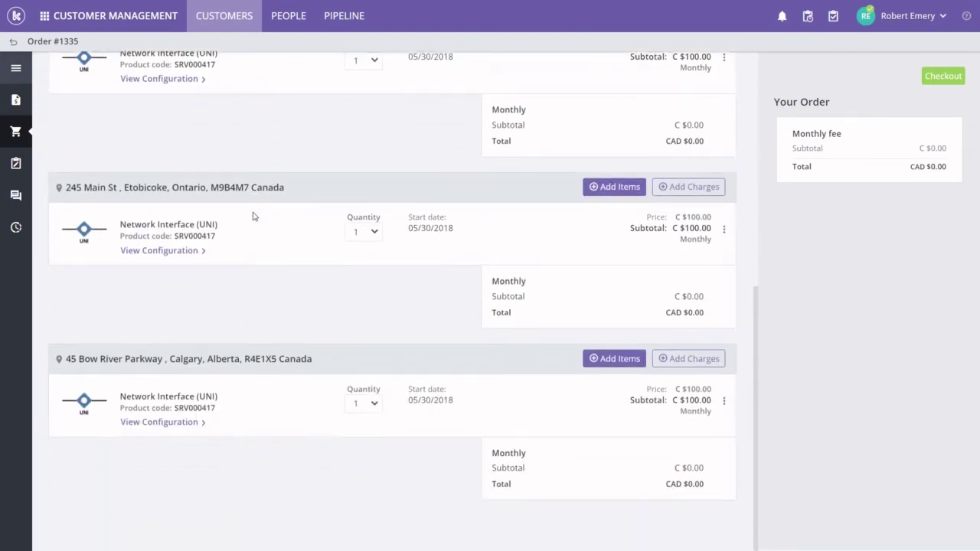
pyautogui.scroll(5, 253, 216)
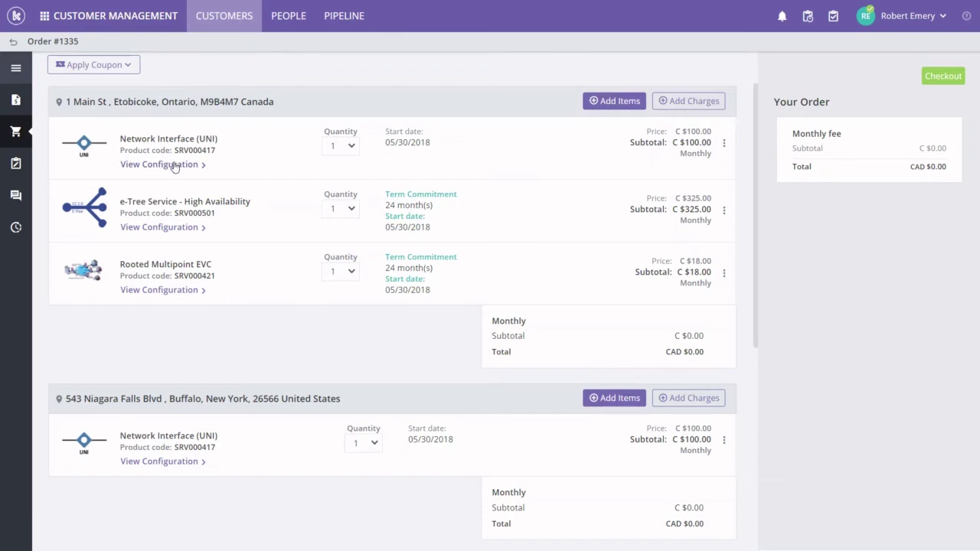
pyautogui.click(170, 291)
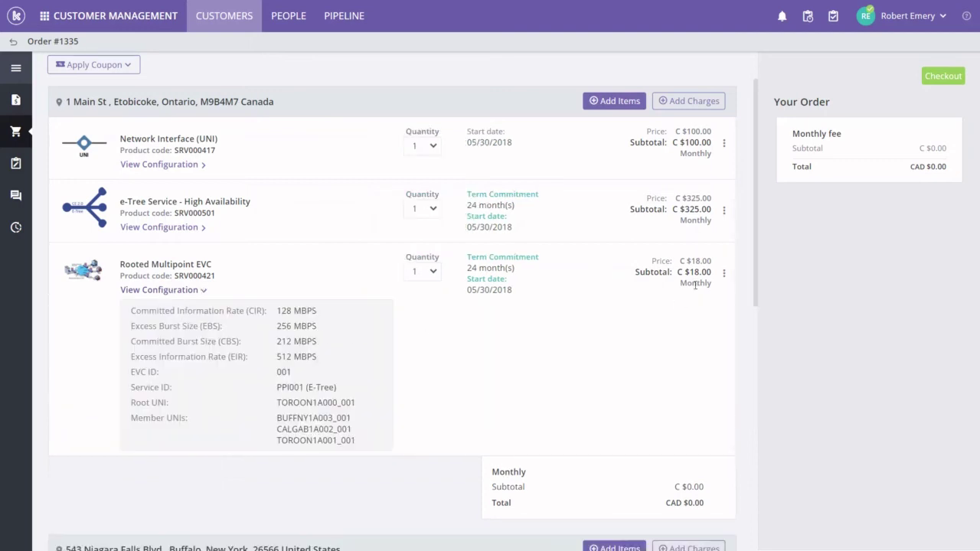
# Override the unit price of the Head Office's e-Tree Service - High Availability with 275.
pyautogui.click(727, 274)
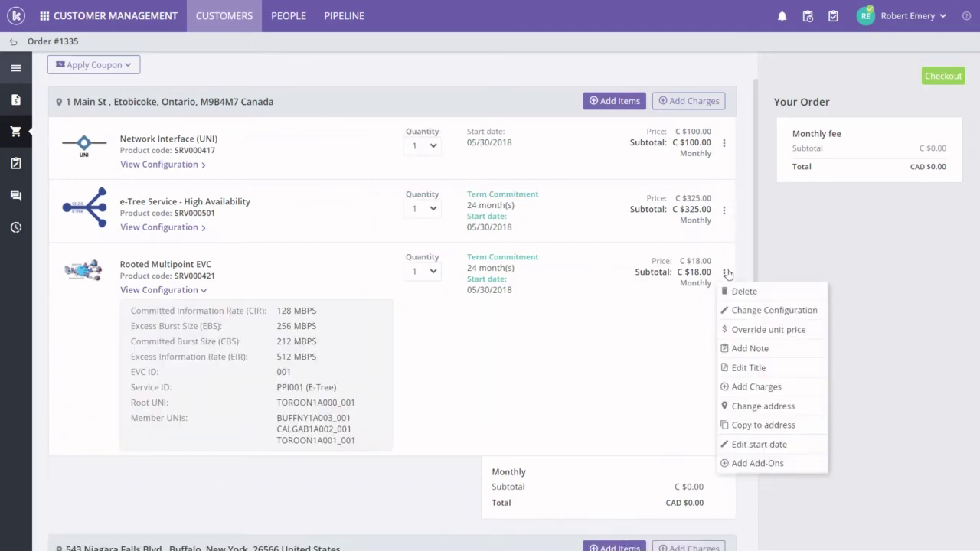
pyautogui.click(726, 212)
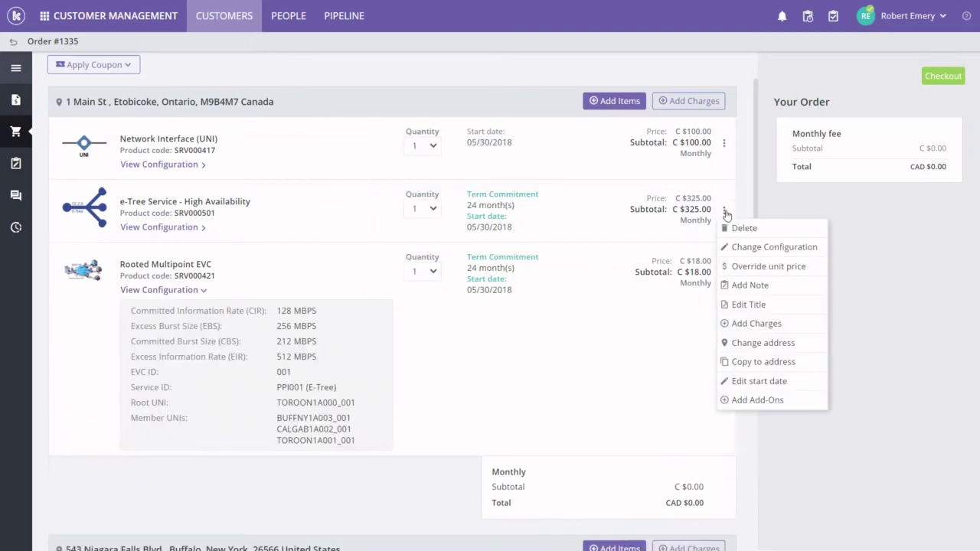
pyautogui.click(725, 259)
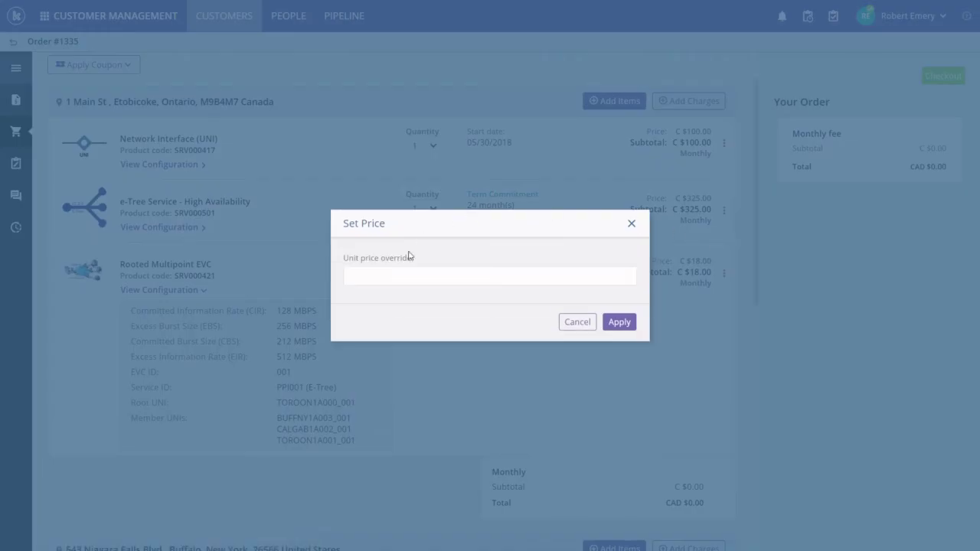
pyautogui.click(390, 276)
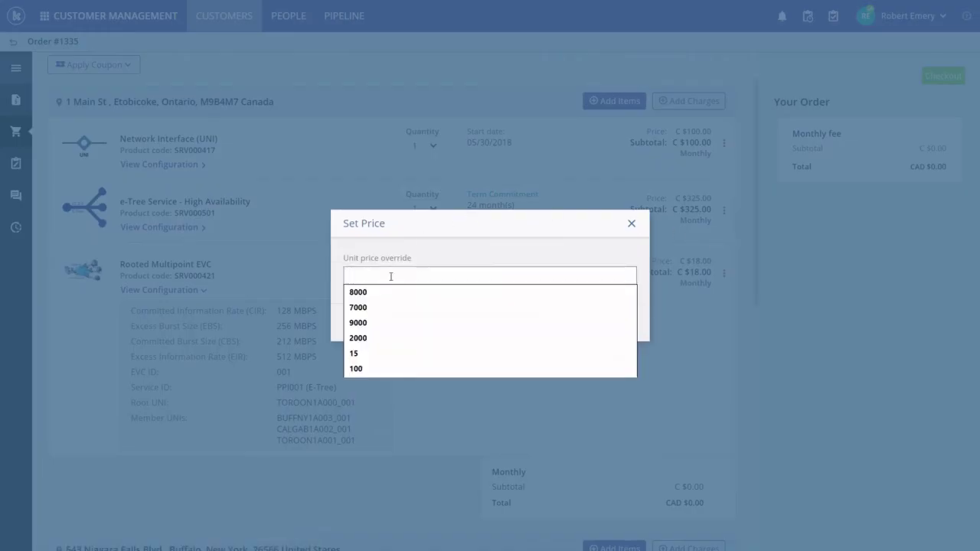
pyautogui.write('275')
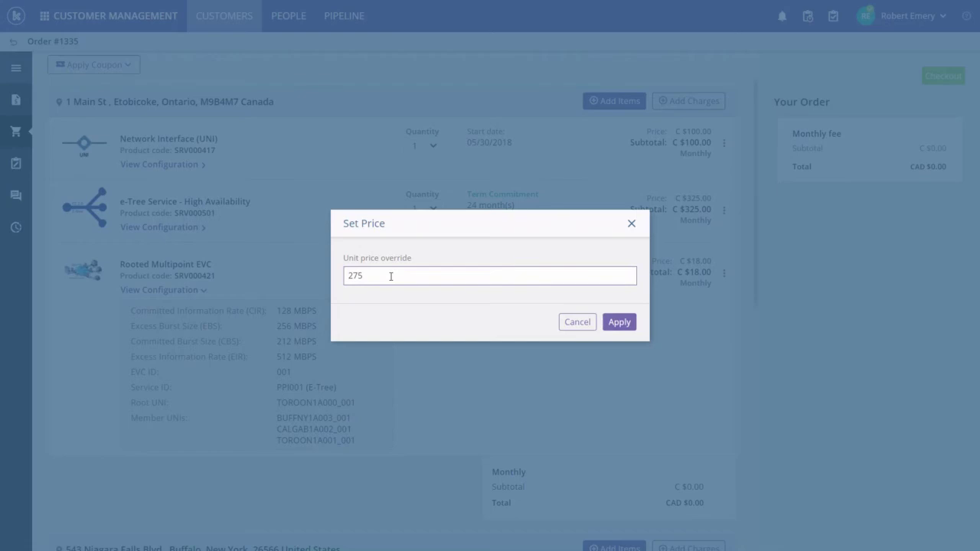
pyautogui.click(620, 322)
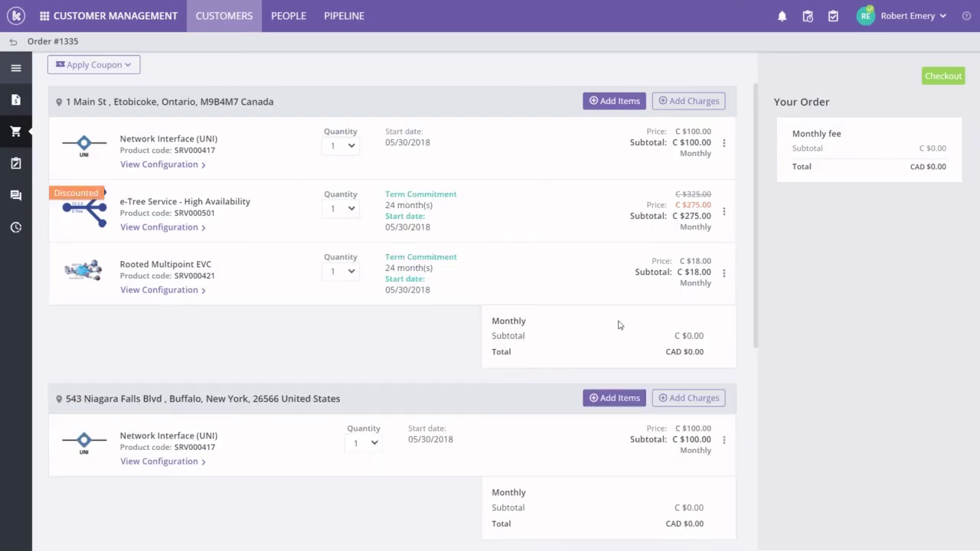
pyautogui.click(723, 211)
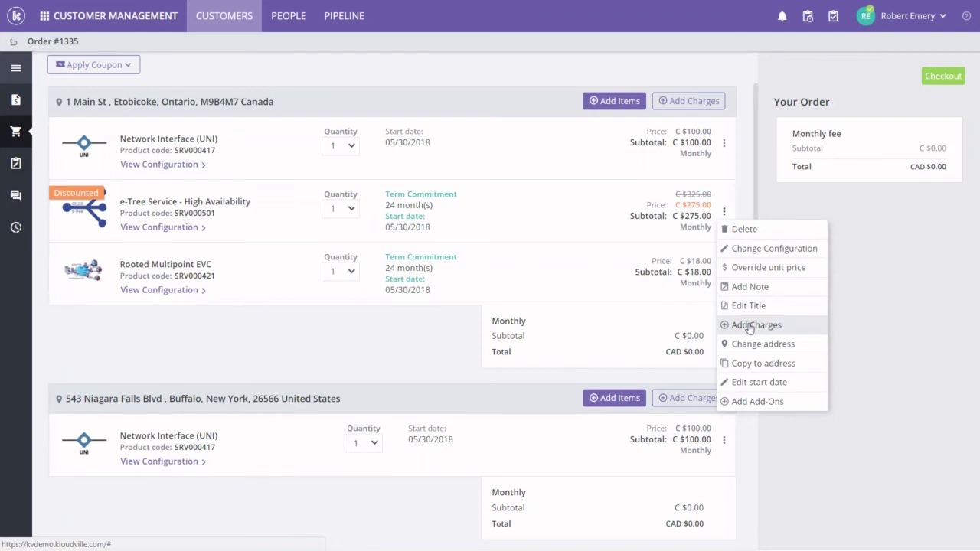
pyautogui.click(111, 345)
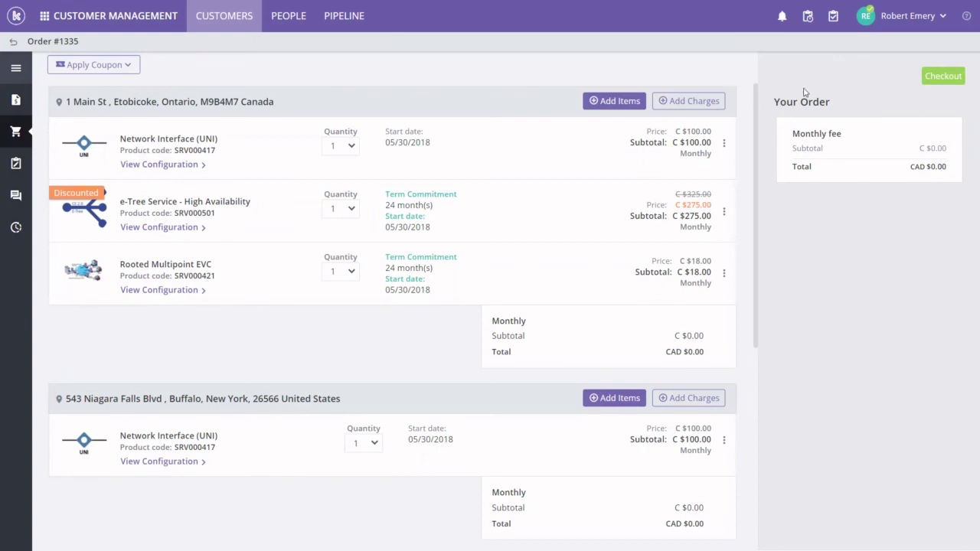
# Check out the order with the CAD account, Net 30 terms and Cash as future payment, and continue to the confirmation.
pyautogui.click(946, 76)
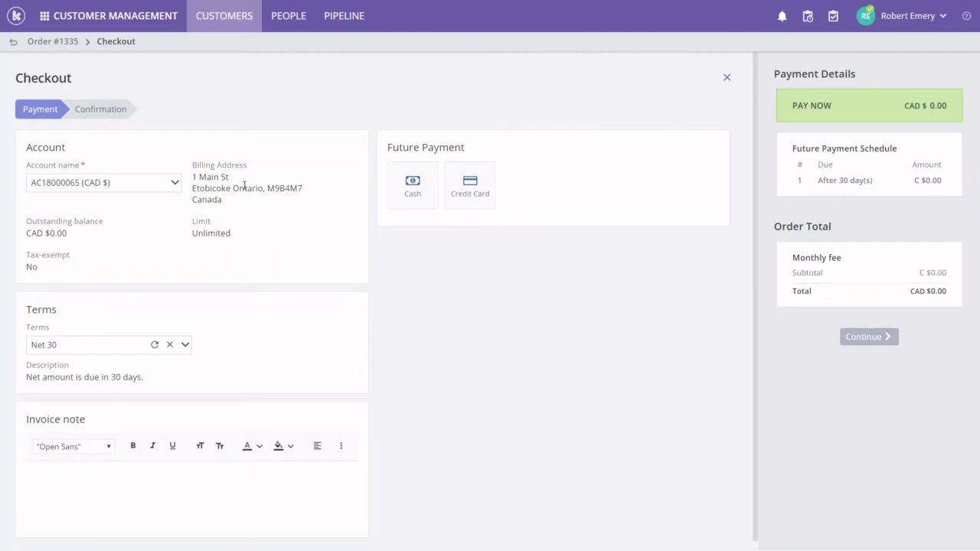
pyautogui.click(176, 185)
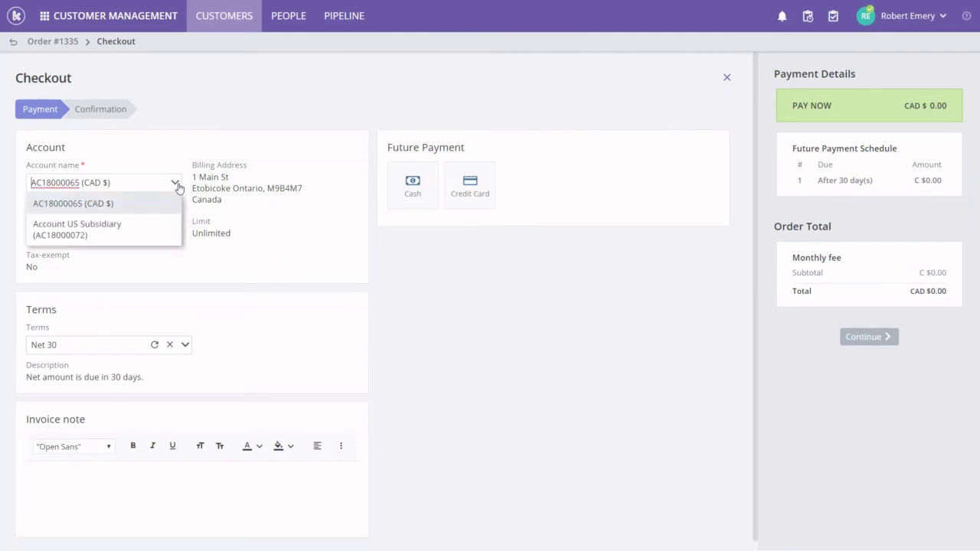
pyautogui.click(138, 211)
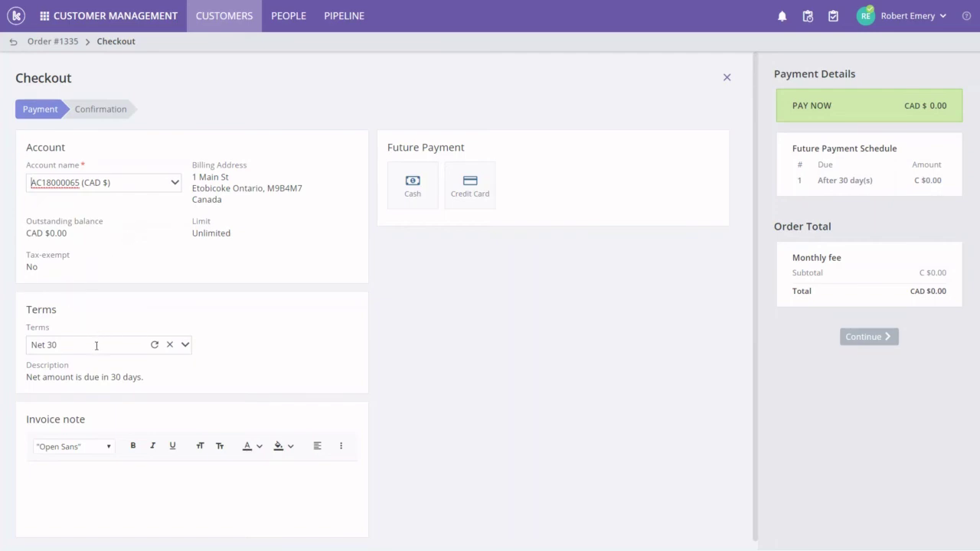
pyautogui.click(186, 346)
pyautogui.click(236, 340)
pyautogui.scroll(-1, 235, 339)
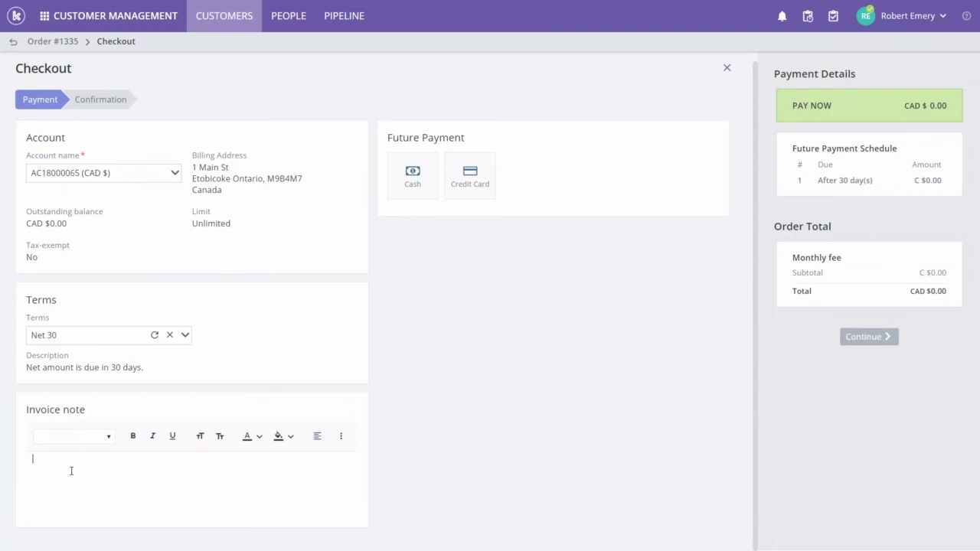
pyautogui.click(414, 181)
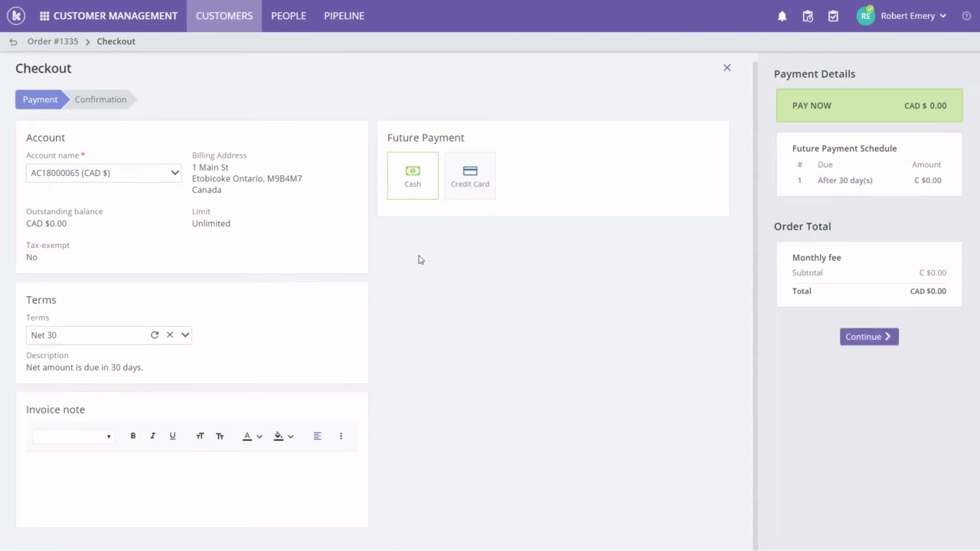
pyautogui.click(863, 338)
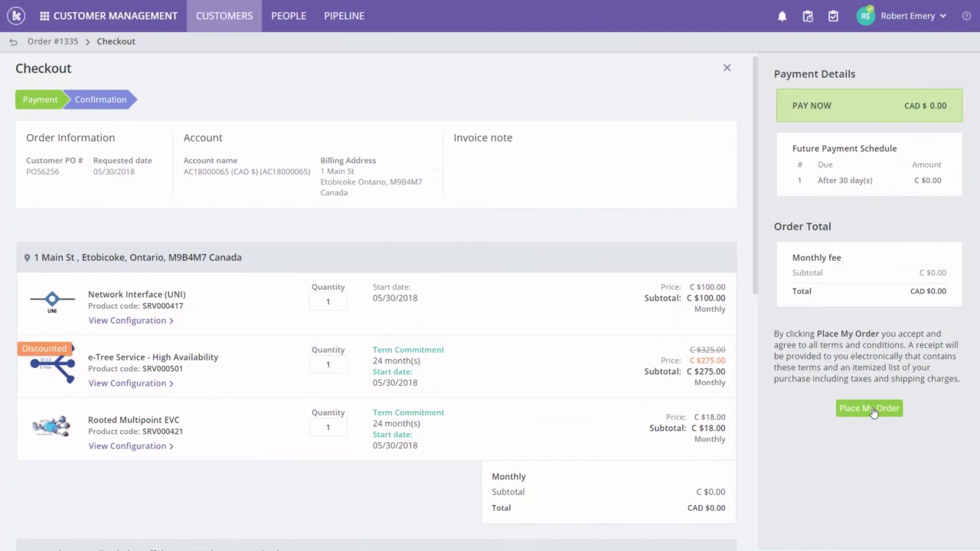
# Review the order items for every location in the confirmation and place the order.
pyautogui.scroll(-7, 560, 369)
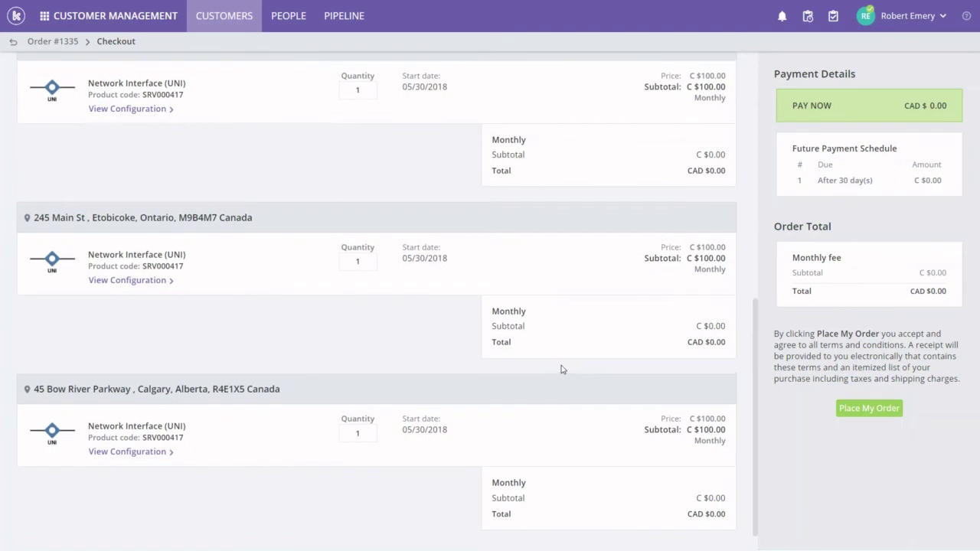
pyautogui.scroll(8, 561, 369)
pyautogui.click(870, 410)
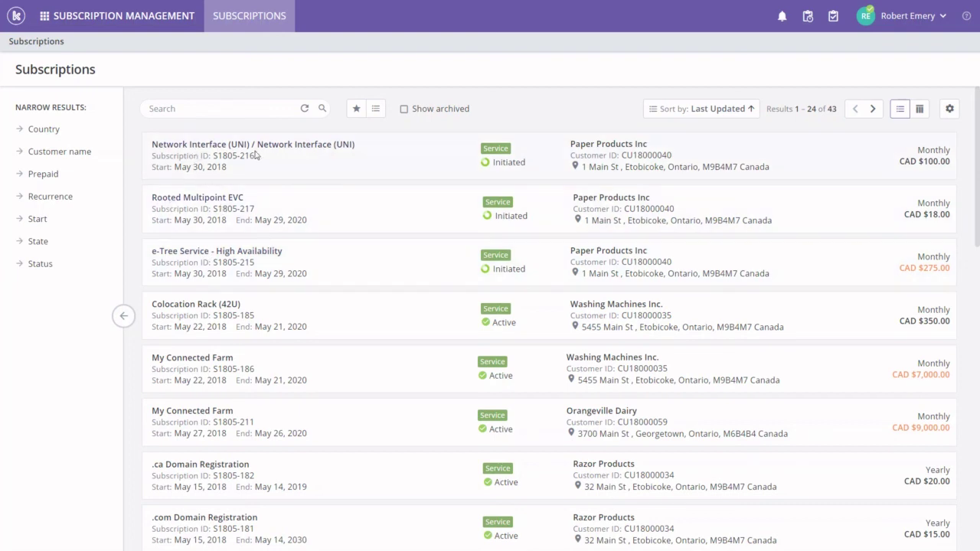
# Examine the details and status history of Paper Products Inc's e-Tree Service and Rooted Multipoint EVC subscriptions, and return to the subscription list.
pyautogui.click(228, 254)
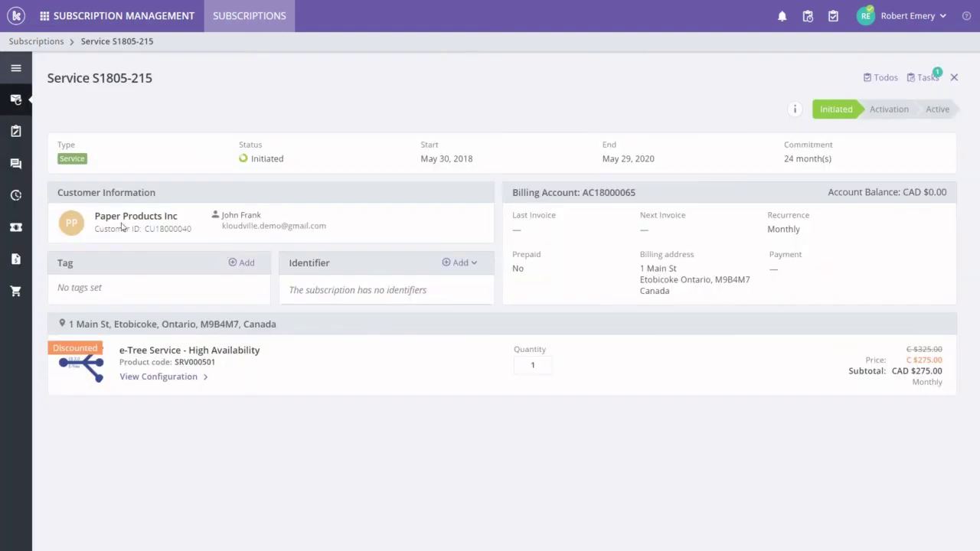
pyautogui.click(15, 199)
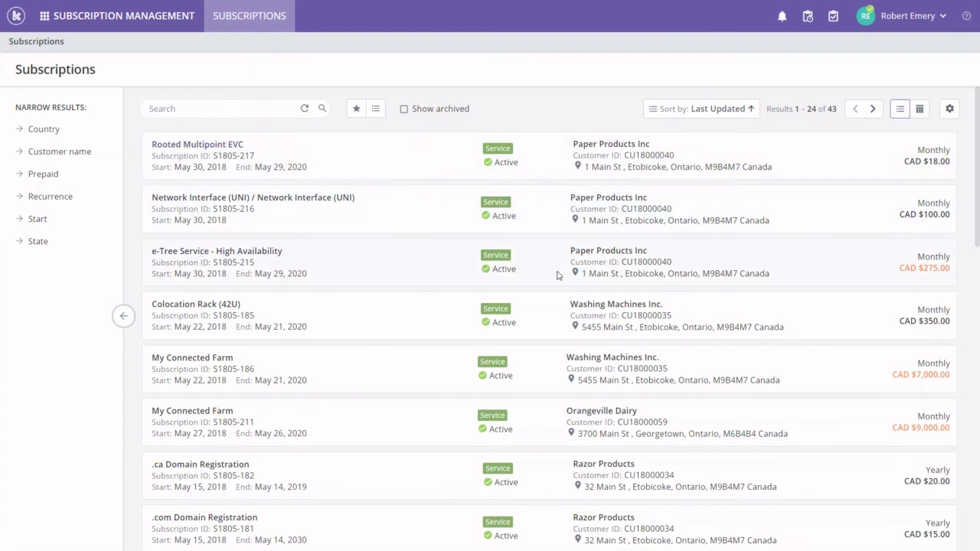
pyautogui.click(214, 148)
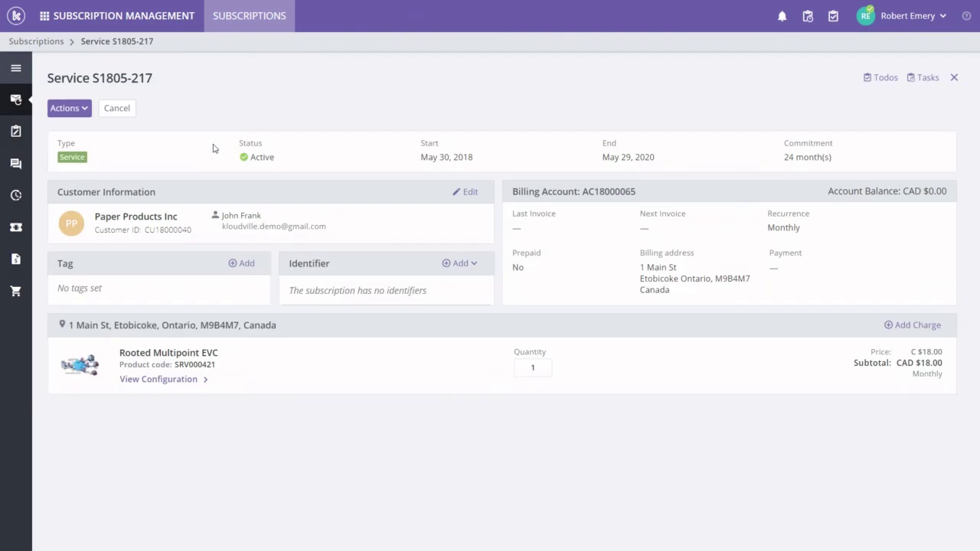
pyautogui.click(23, 197)
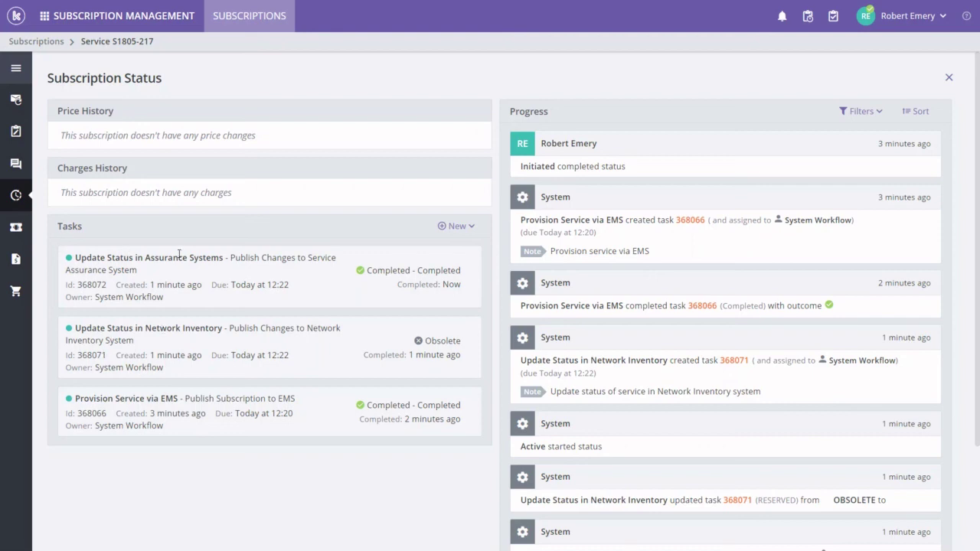
pyautogui.click(15, 100)
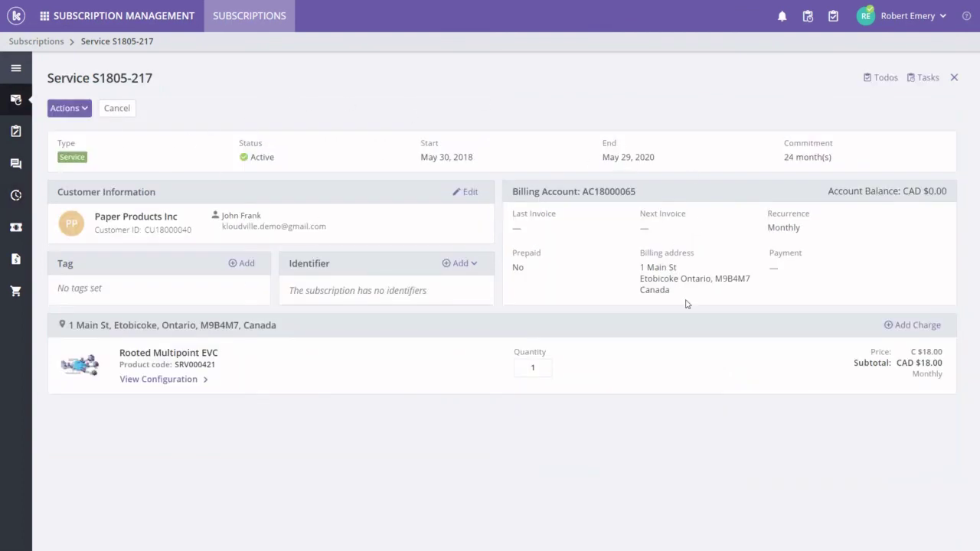
pyautogui.click(29, 43)
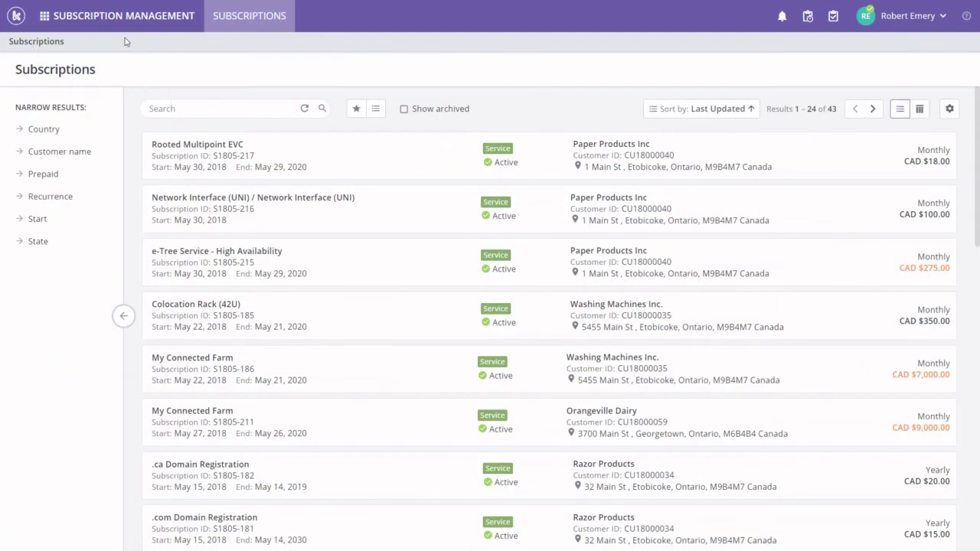
# Switch to Order Management and open the Paper Products Inc order that is in Processing status.
pyautogui.click(117, 18)
pyautogui.click(68, 69)
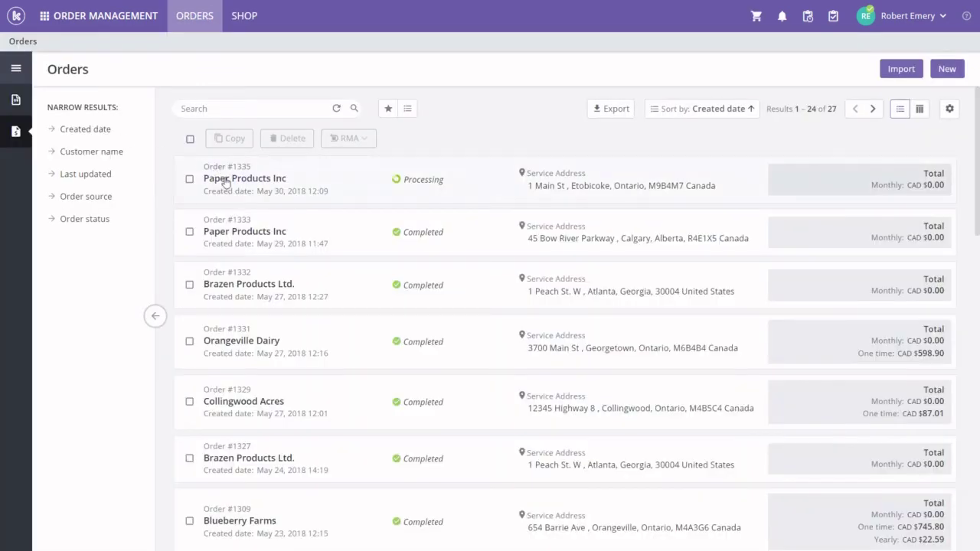
pyautogui.click(225, 182)
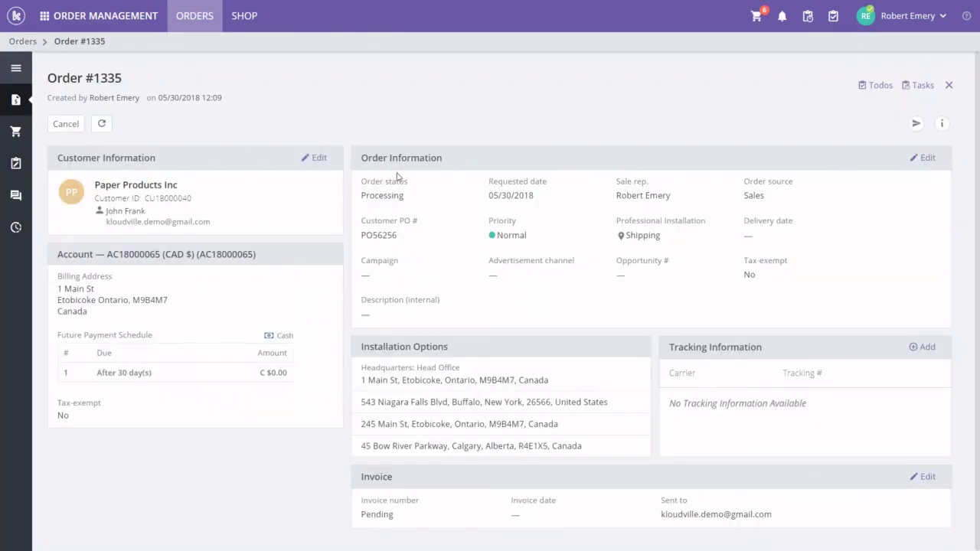
# Complete the order's Processing step and check its invoice number.
pyautogui.click(864, 124)
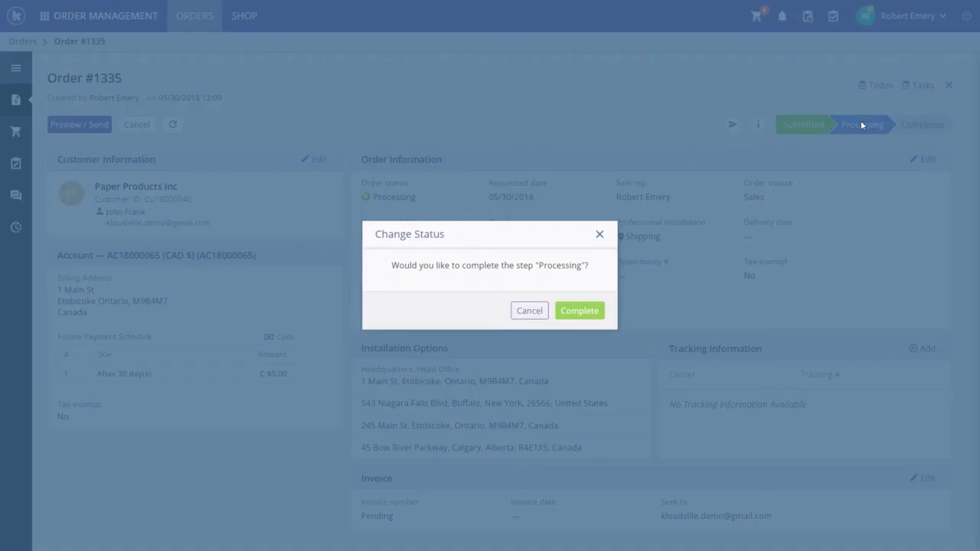
pyautogui.click(580, 312)
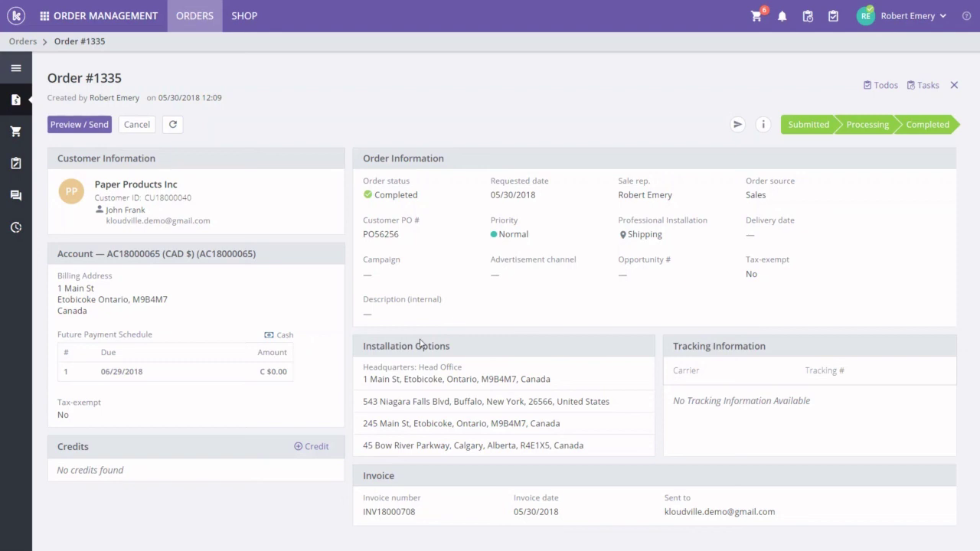
pyautogui.moveTo(363, 512); pyautogui.dragTo(441, 515)
pyautogui.click(506, 520)
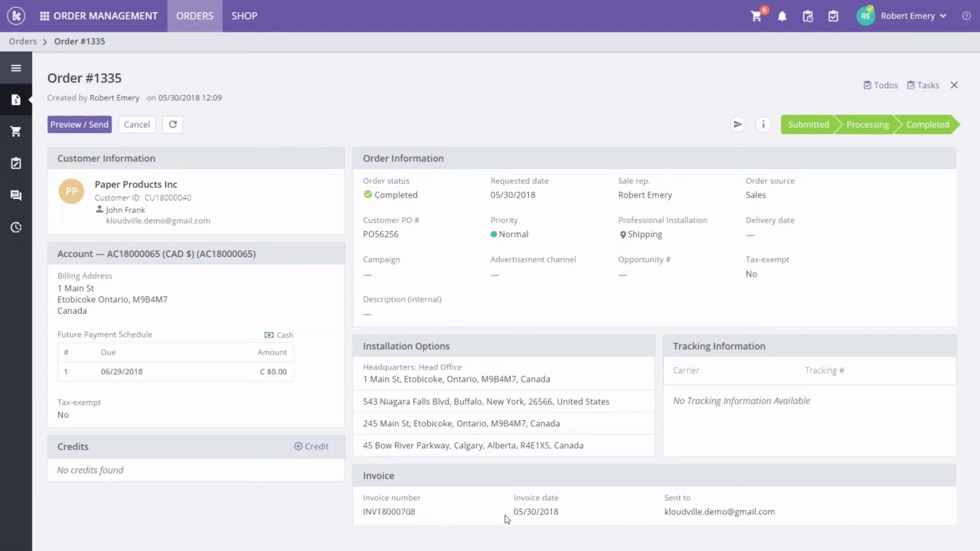